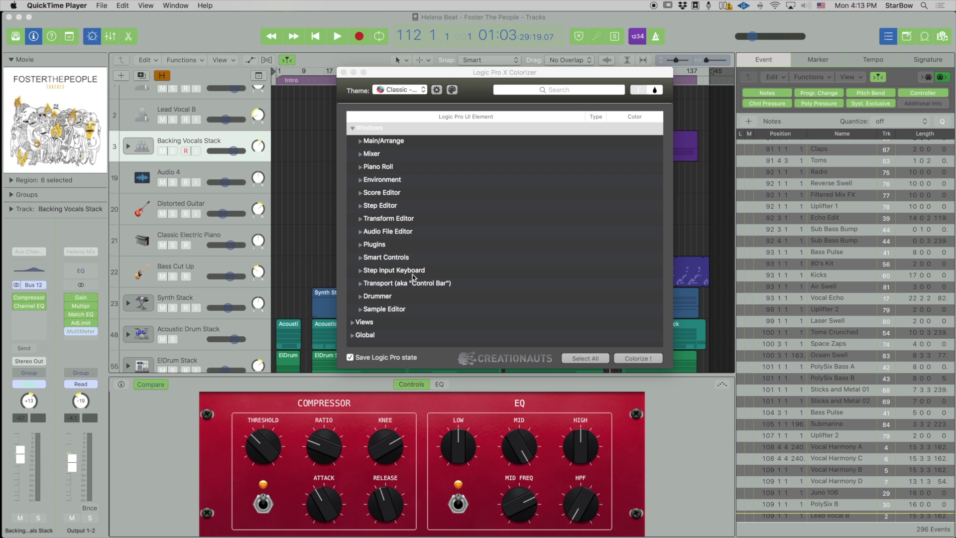
Step: Bring the Colorizer window forward, reposition it, and select the Main/Arrange group under Windows
{"action": "left_click", "coordinate": [384, 128]}
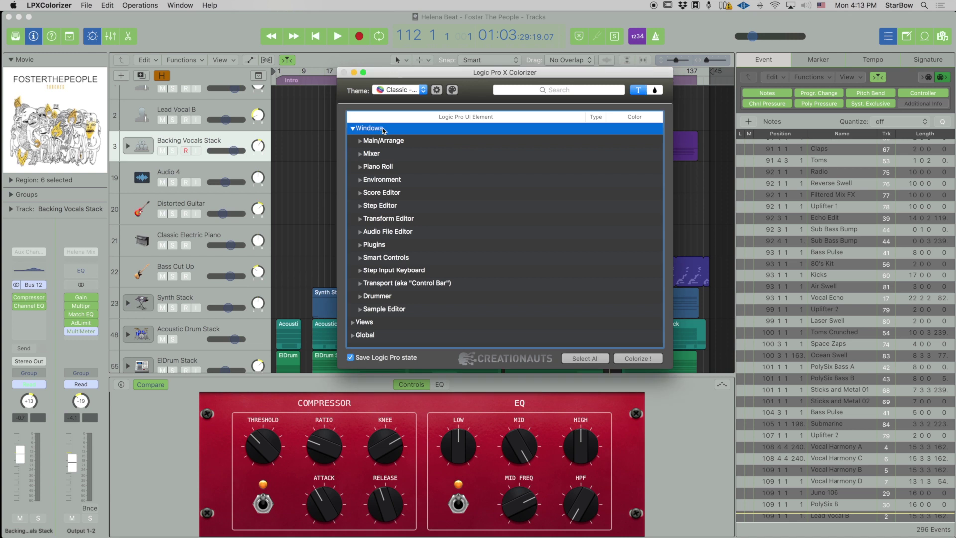
{"action": "left_click", "coordinate": [353, 129]}
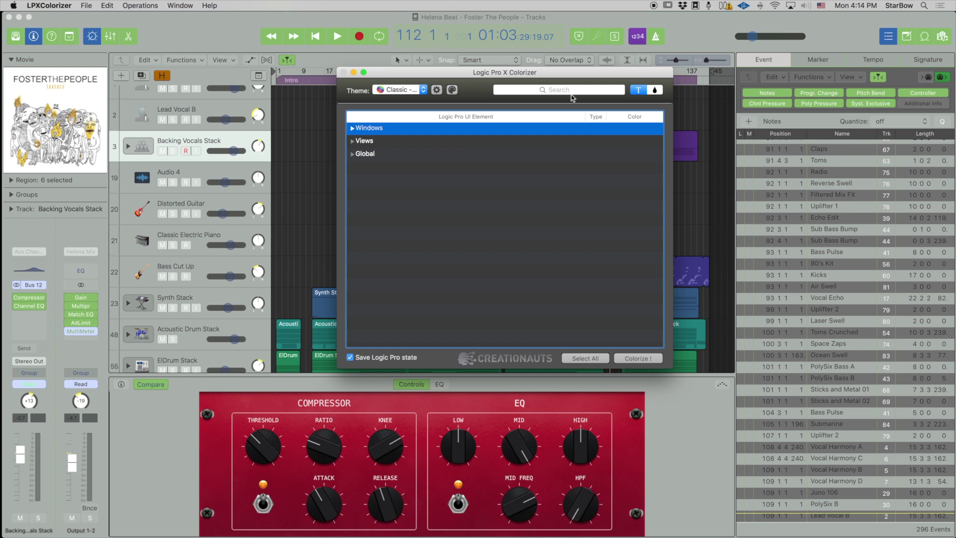
{"action": "left_click_drag", "start_coordinate": [569, 73], "coordinate": [594, 72]}
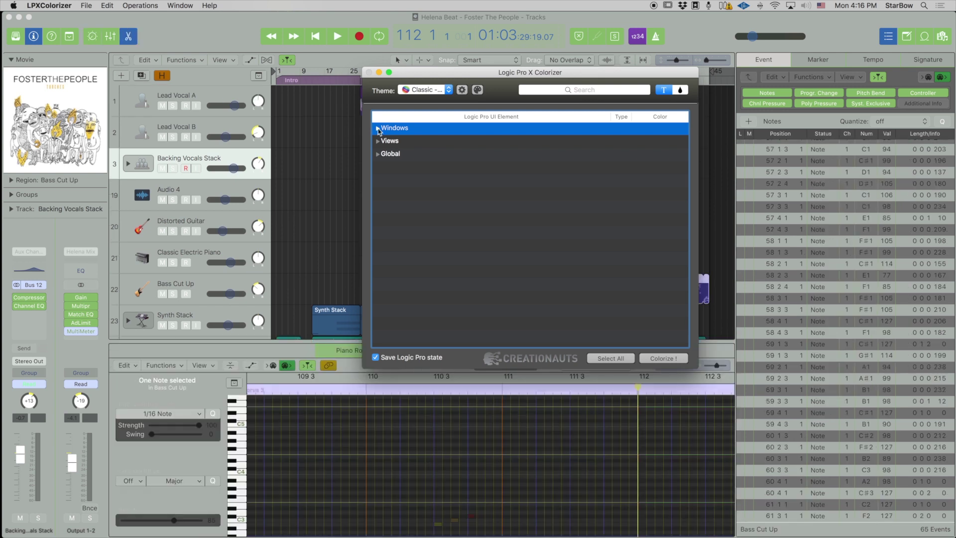
{"action": "left_click", "coordinate": [377, 128]}
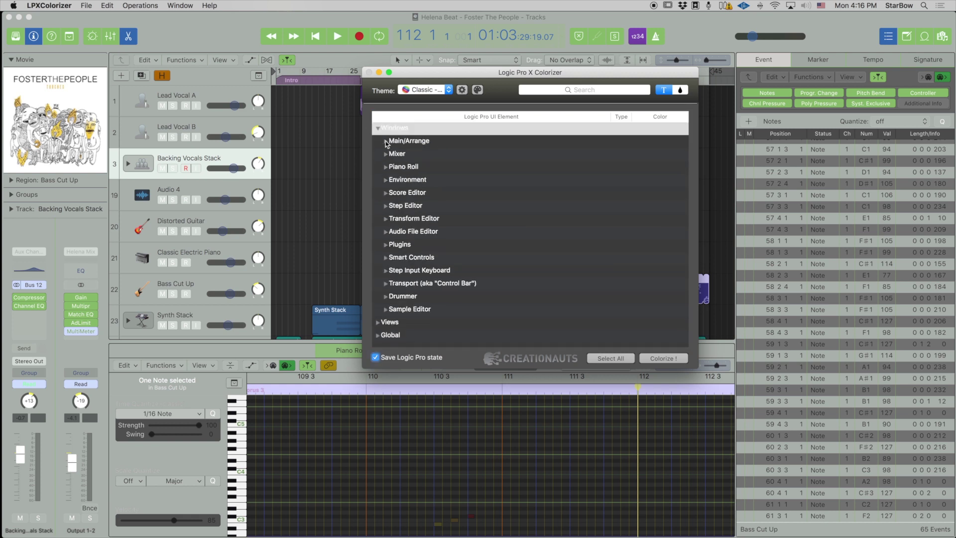
{"action": "left_click", "coordinate": [385, 144]}
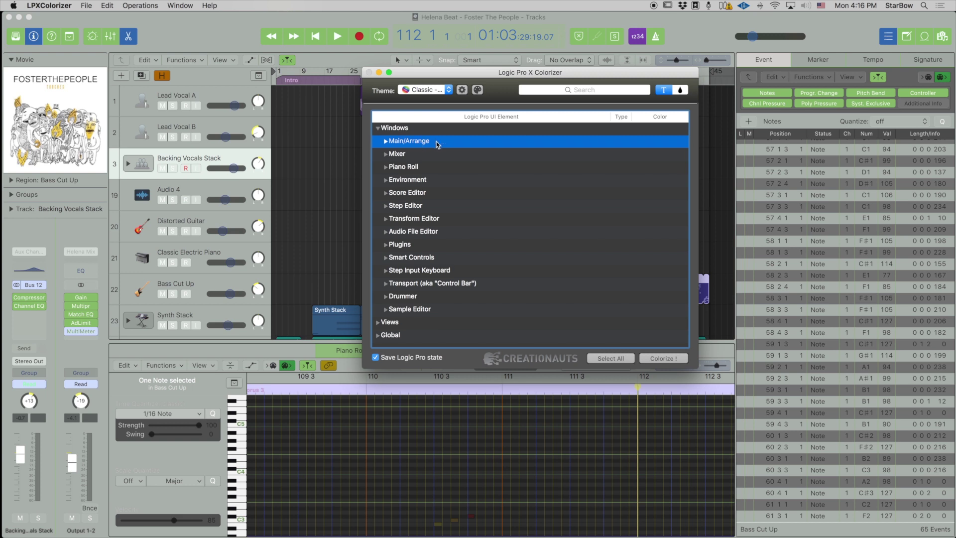
Step: Expand Main/Arrange > Project Title bar and open the colour picker for its grey A9AFAB Background
{"action": "left_click_drag", "start_coordinate": [454, 78], "coordinate": [463, 138]}
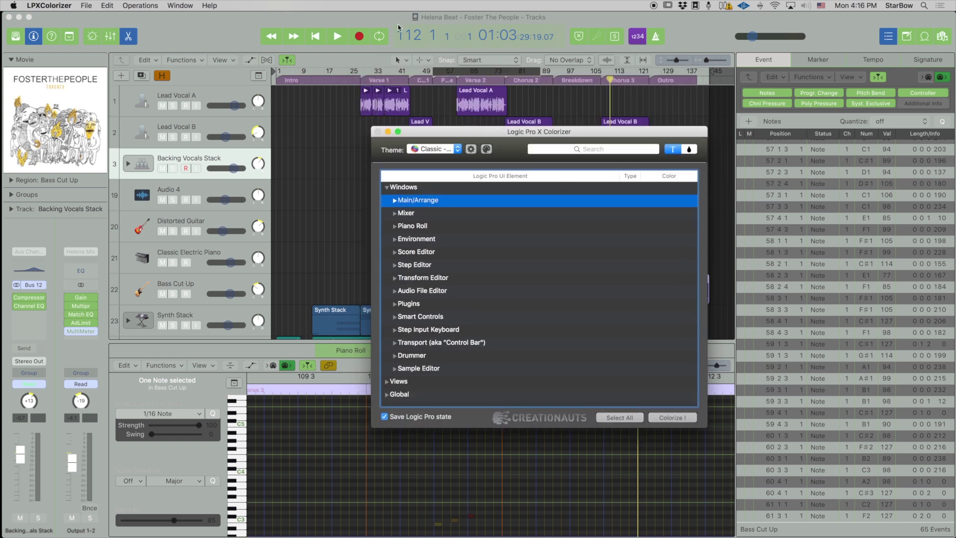
{"action": "left_click_drag", "start_coordinate": [463, 133], "coordinate": [434, 61]}
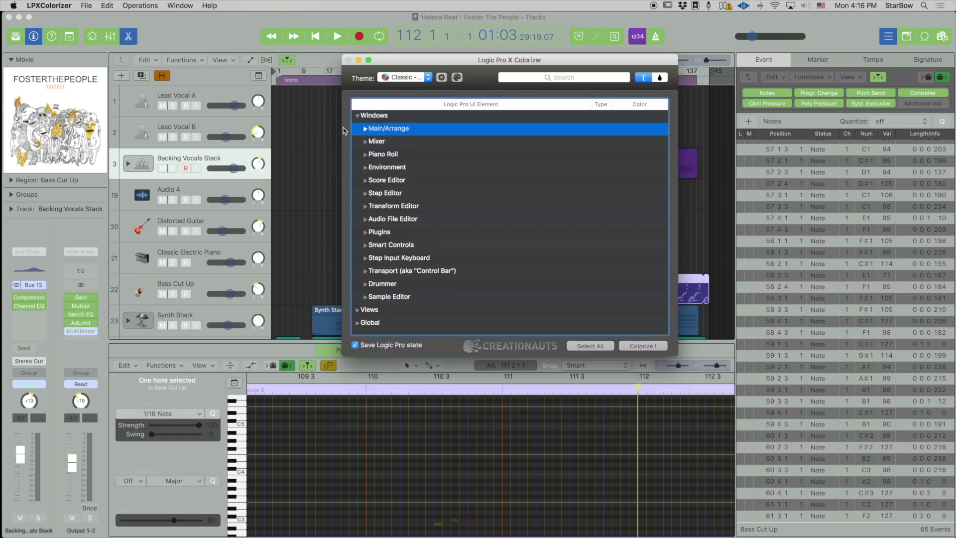
{"action": "left_click", "coordinate": [366, 129]}
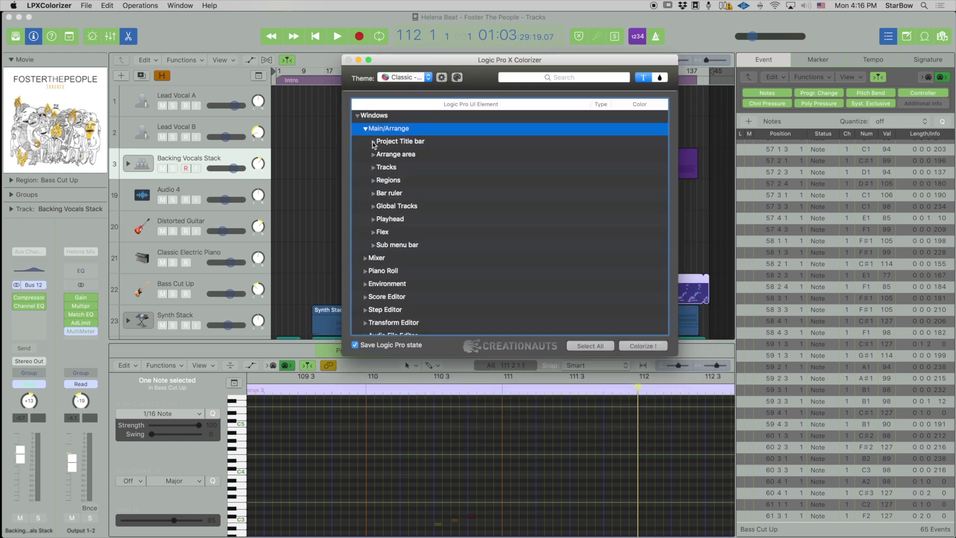
{"action": "left_click", "coordinate": [373, 142]}
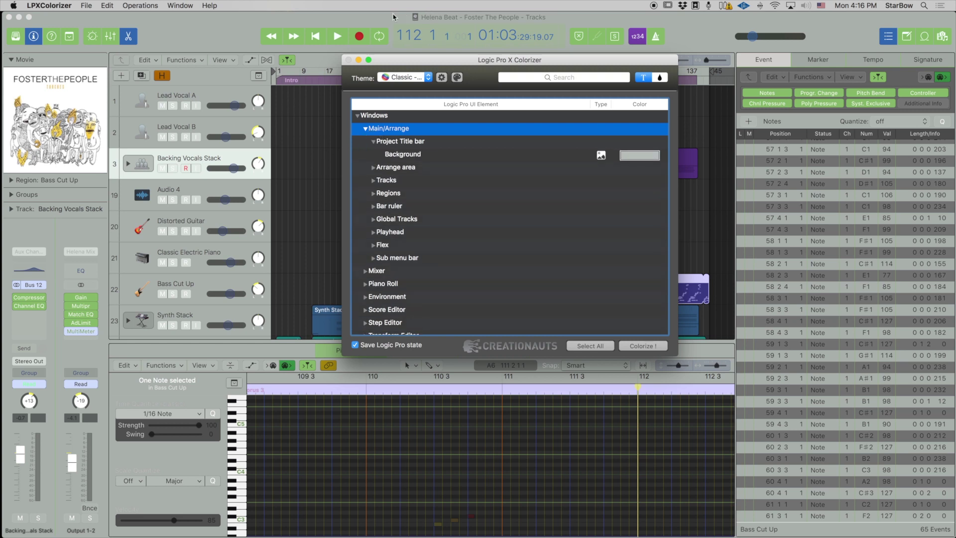
{"action": "left_click", "coordinate": [433, 153]}
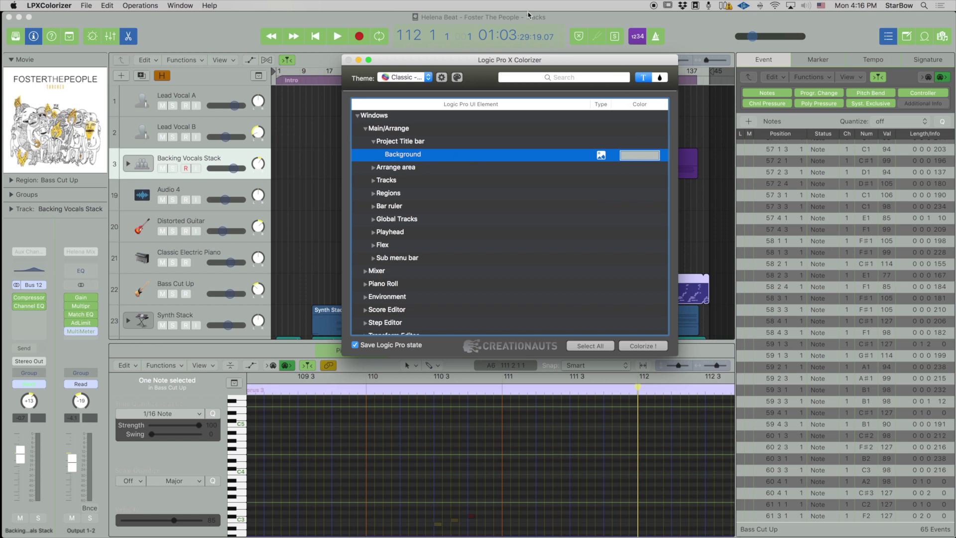
{"action": "left_click", "coordinate": [628, 154]}
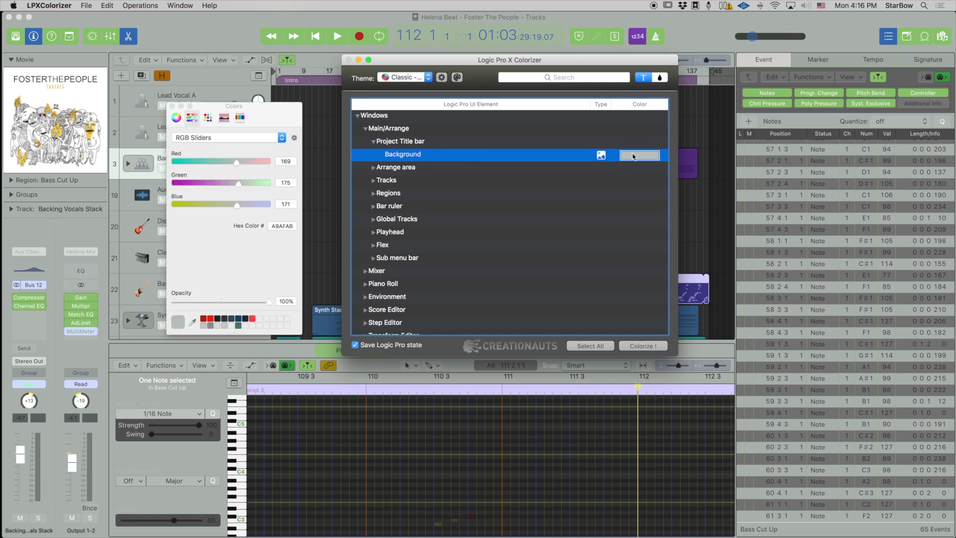
Step: Change the Project Title bar Background to teal 325F5D and close the colour picker
{"action": "left_click", "coordinate": [239, 325]}
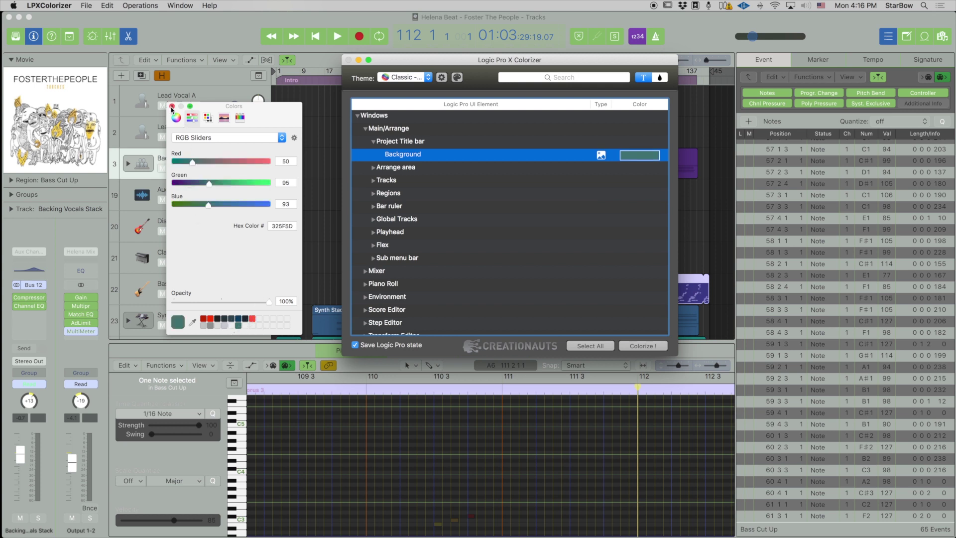
{"action": "left_click", "coordinate": [172, 107]}
{"action": "left_click_drag", "start_coordinate": [607, 65], "coordinate": [702, 77]}
{"action": "left_click", "coordinate": [737, 360]}
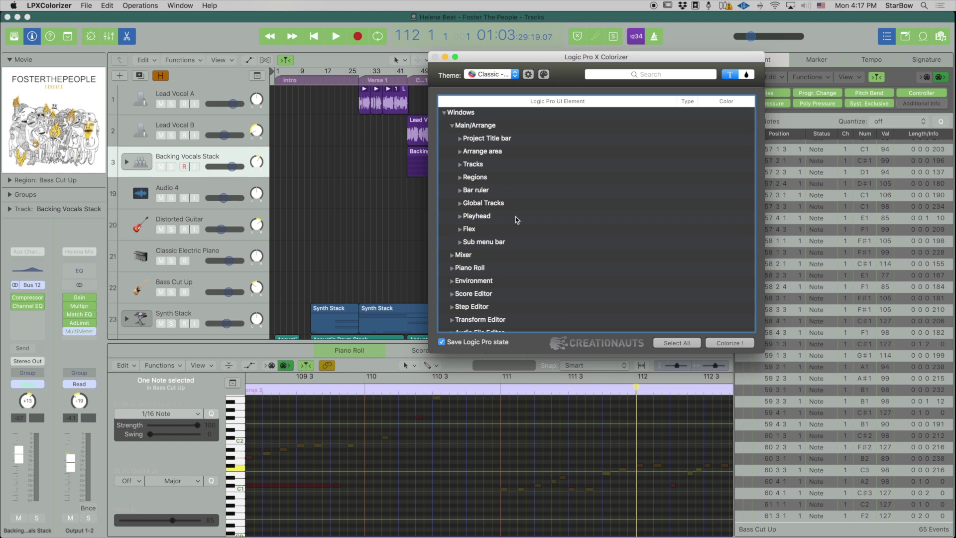
Step: Collapse the Main/Arrange and Windows groups, expand Views, and check Logic's View menu
{"action": "left_click", "coordinate": [460, 190]}
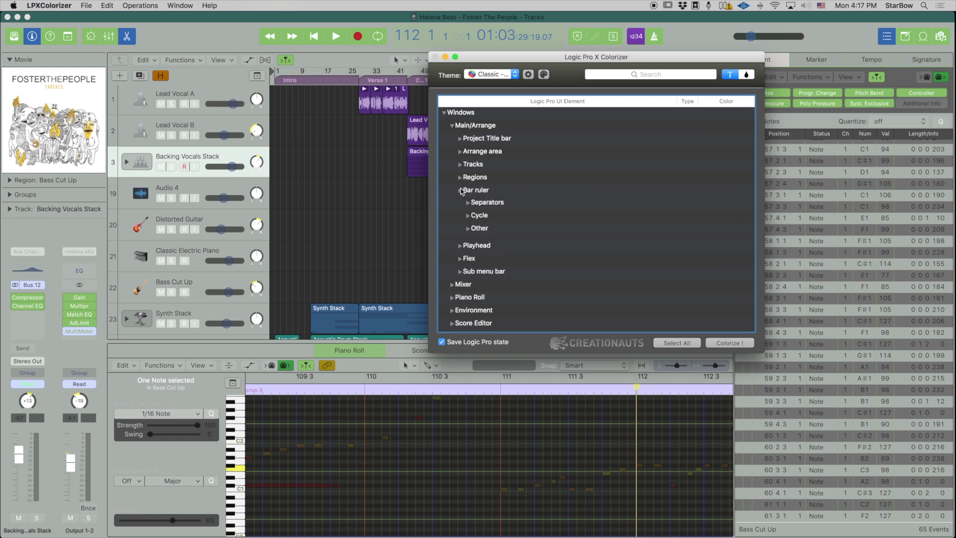
{"action": "left_click", "coordinate": [460, 190]}
{"action": "left_click", "coordinate": [452, 126]}
{"action": "left_click", "coordinate": [445, 114]}
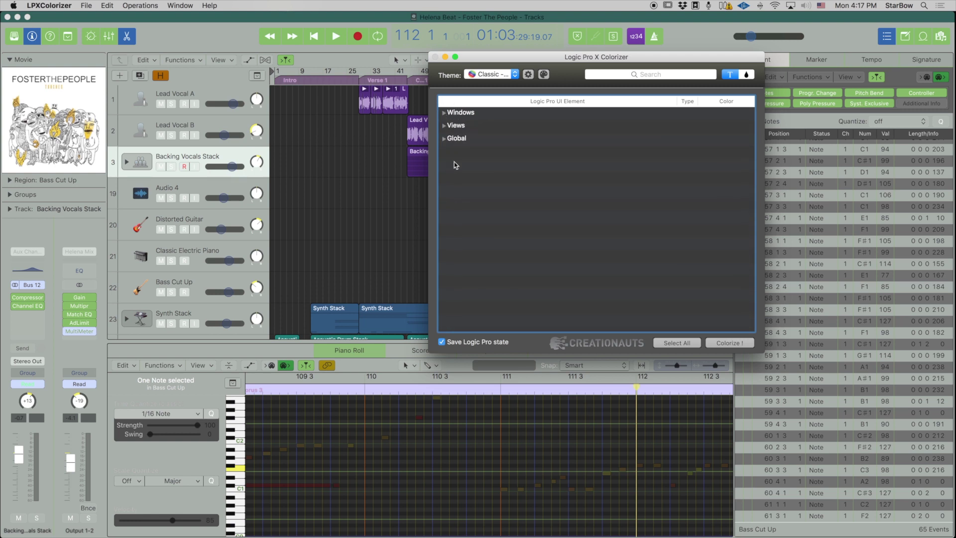
{"action": "left_click", "coordinate": [444, 126]}
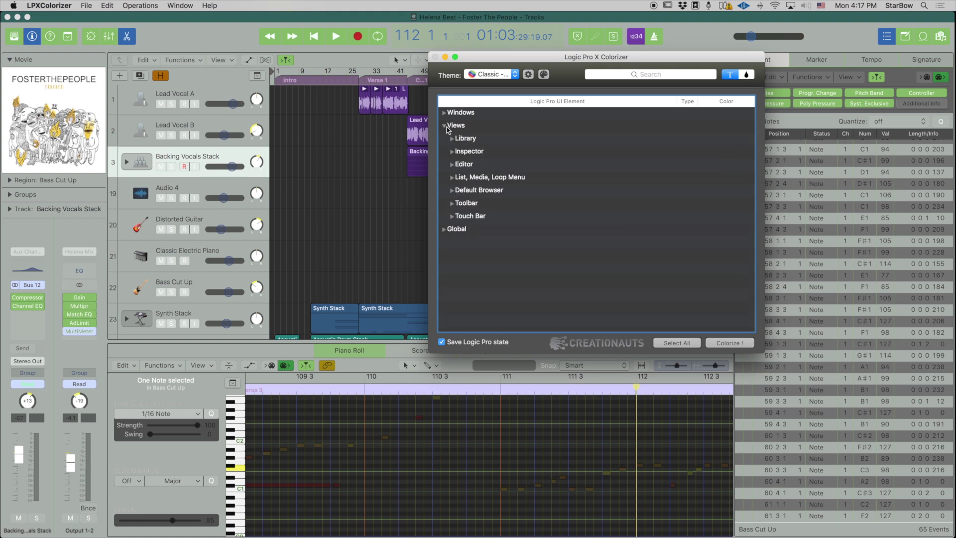
{"action": "left_click", "coordinate": [349, 20]}
{"action": "left_click", "coordinate": [245, 7]}
{"action": "mouse_move", "coordinate": [262, 6]}
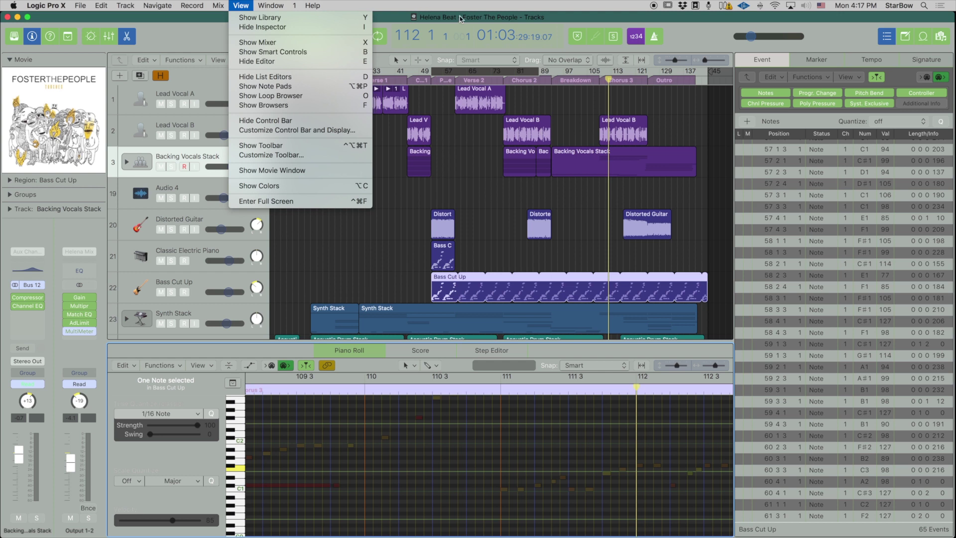
{"action": "key", "text": "super+Tab"}
Step: Expand the Global group and open the colour picker for Glyph Symbols, currently 1B1B1B
{"action": "left_click", "coordinate": [444, 126]}
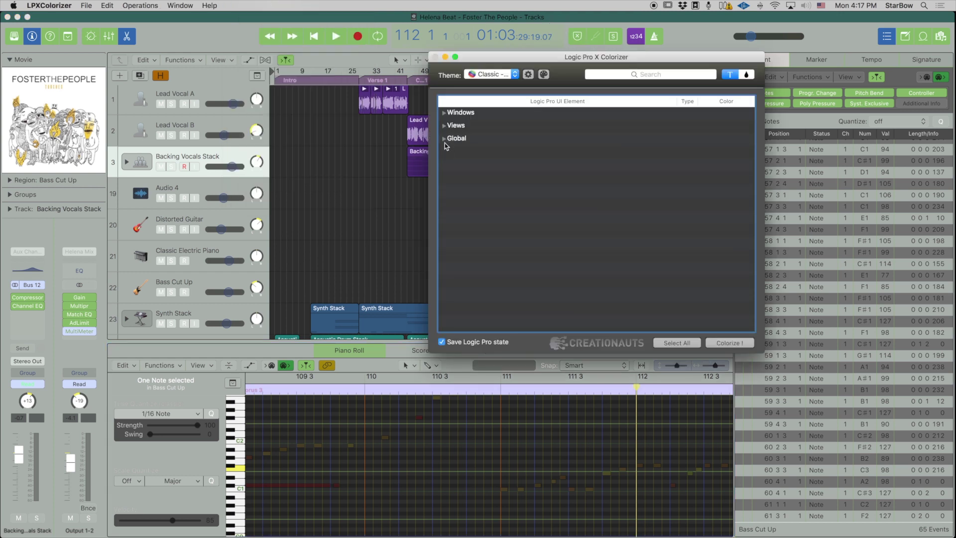
{"action": "left_click", "coordinate": [444, 139]}
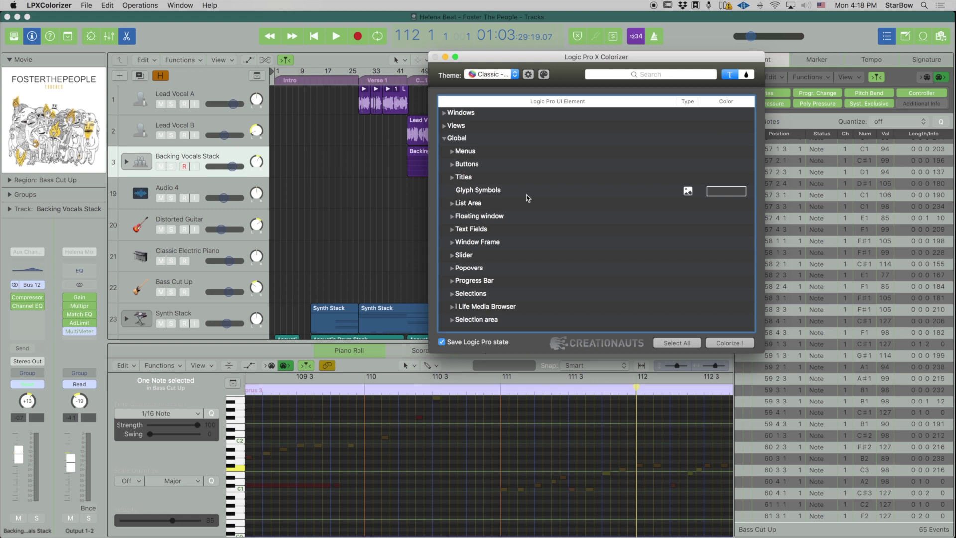
{"action": "left_click", "coordinate": [739, 193]}
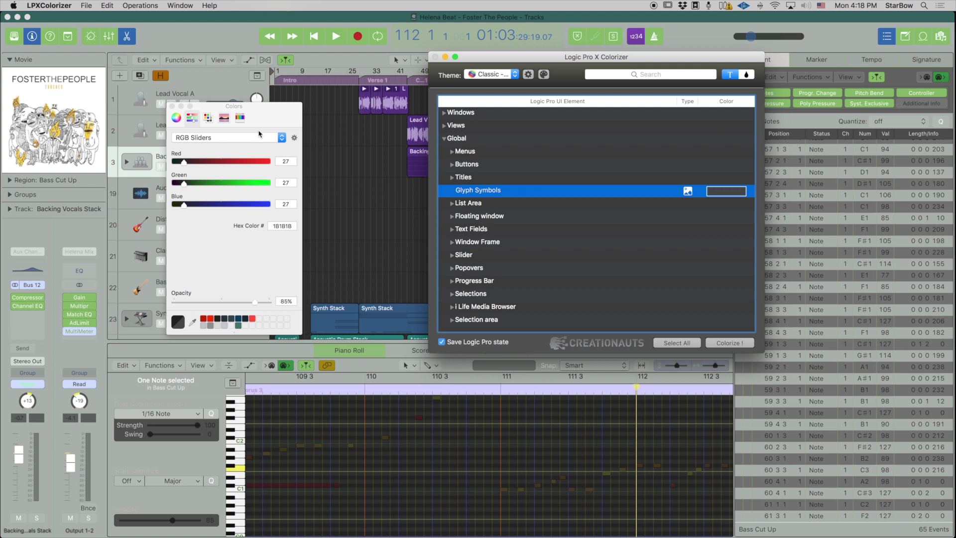
Step: Make Glyph Symbols white by raising Brightness to maximum in the HSB sliders
{"action": "left_click_drag", "start_coordinate": [261, 117], "coordinate": [146, 246]}
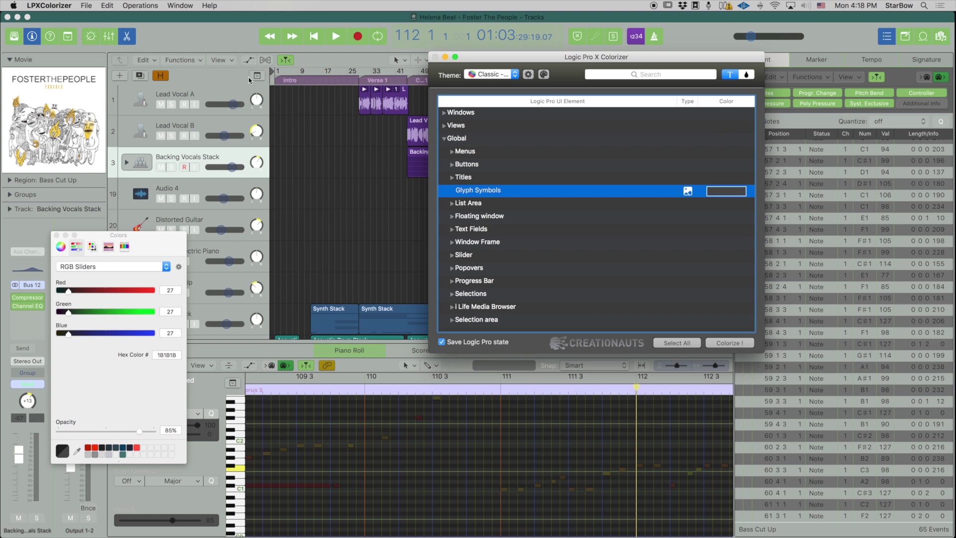
{"action": "left_click_drag", "start_coordinate": [119, 235], "coordinate": [189, 200]}
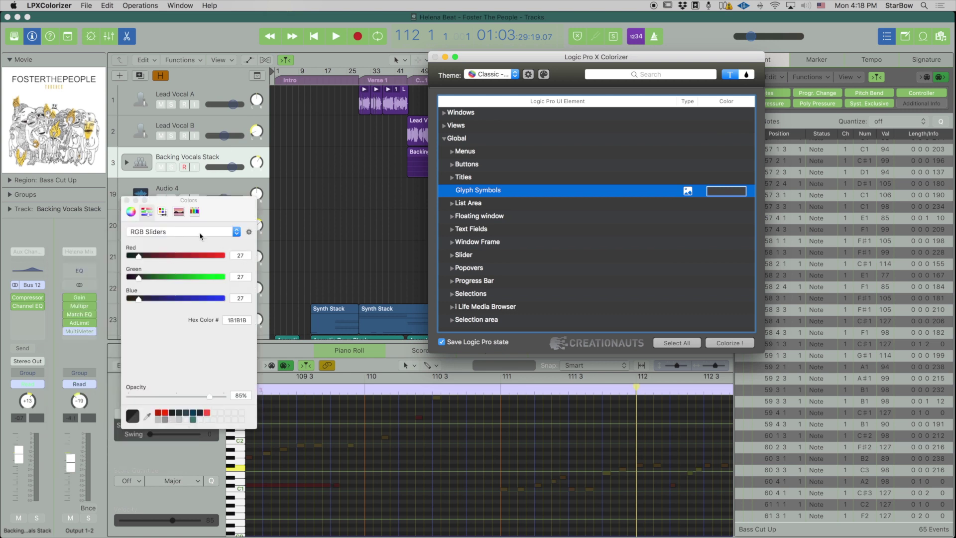
{"action": "left_click", "coordinate": [156, 233]}
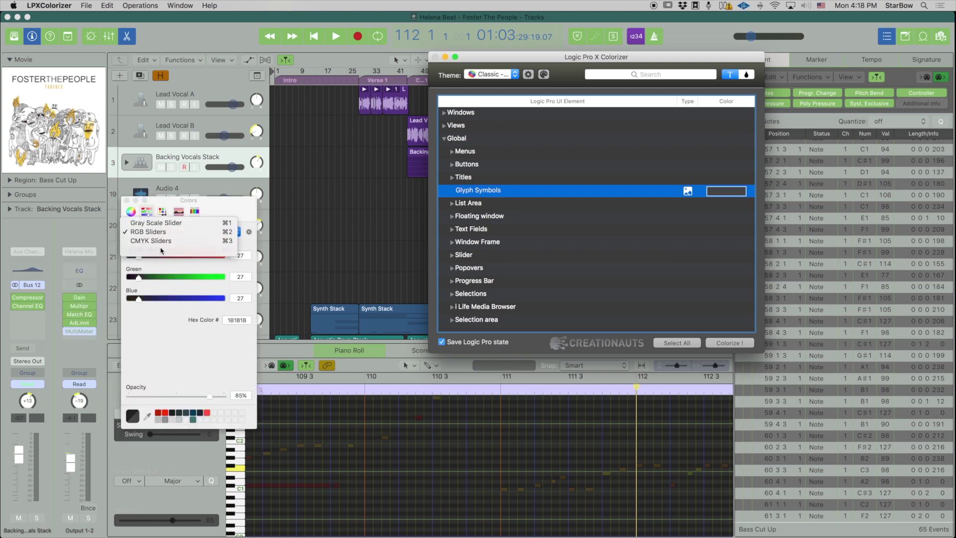
{"action": "left_click", "coordinate": [161, 250]}
{"action": "left_click_drag", "start_coordinate": [139, 299], "coordinate": [268, 296]}
Step: Apply the new colours with Colorize!, turn on auto track zoom in Logic, and expand Global
{"action": "left_click", "coordinate": [727, 343]}
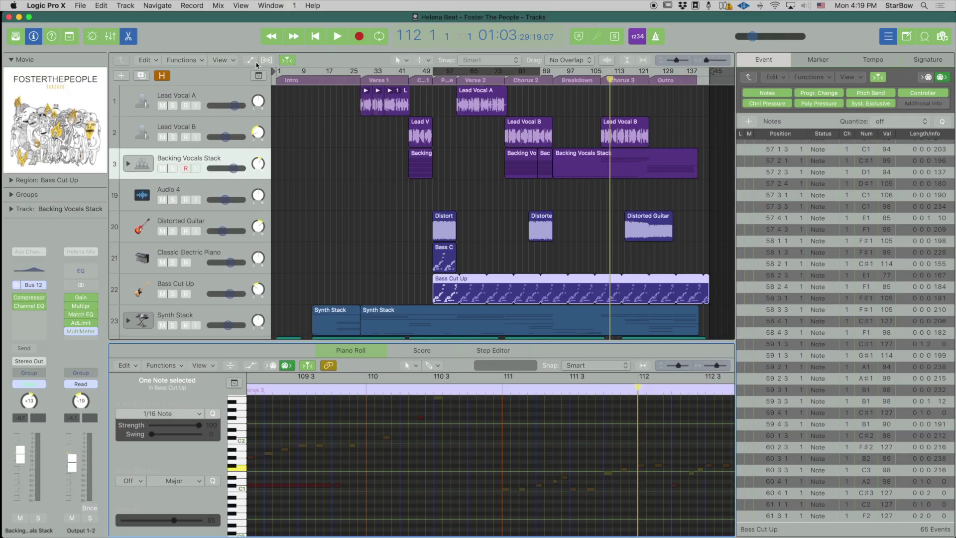
{"action": "left_click", "coordinate": [267, 60]}
{"action": "left_click", "coordinate": [398, 60]}
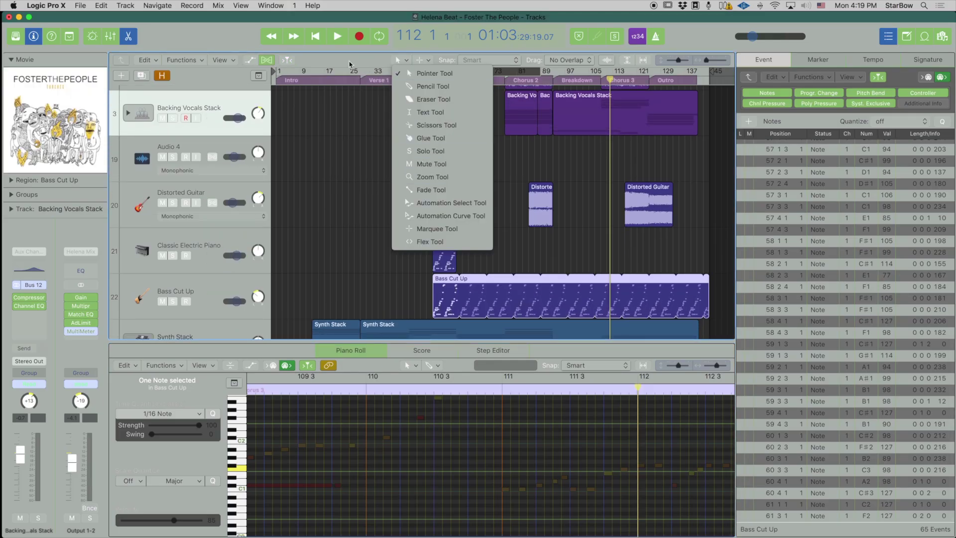
{"action": "key", "text": "super+Tab"}
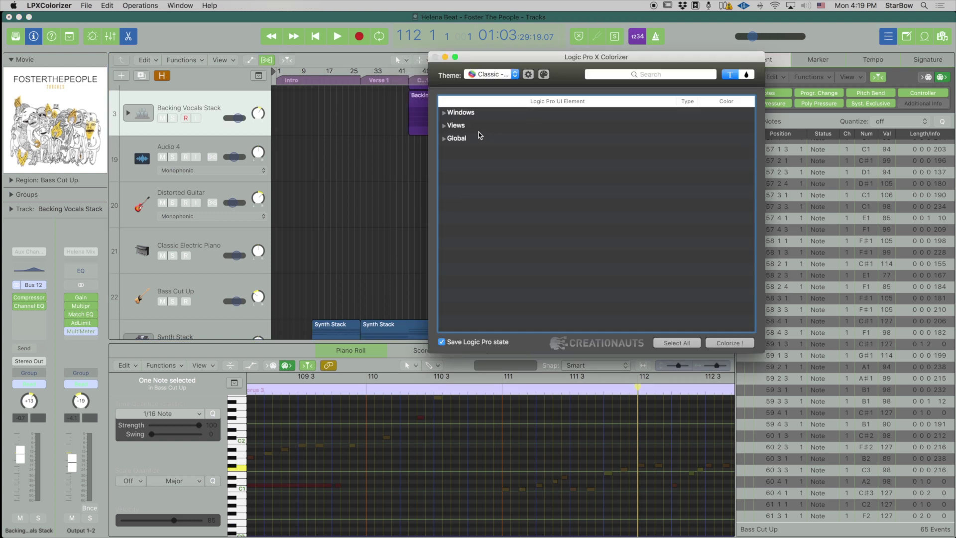
{"action": "left_click", "coordinate": [444, 139]}
{"action": "left_click", "coordinate": [444, 113]}
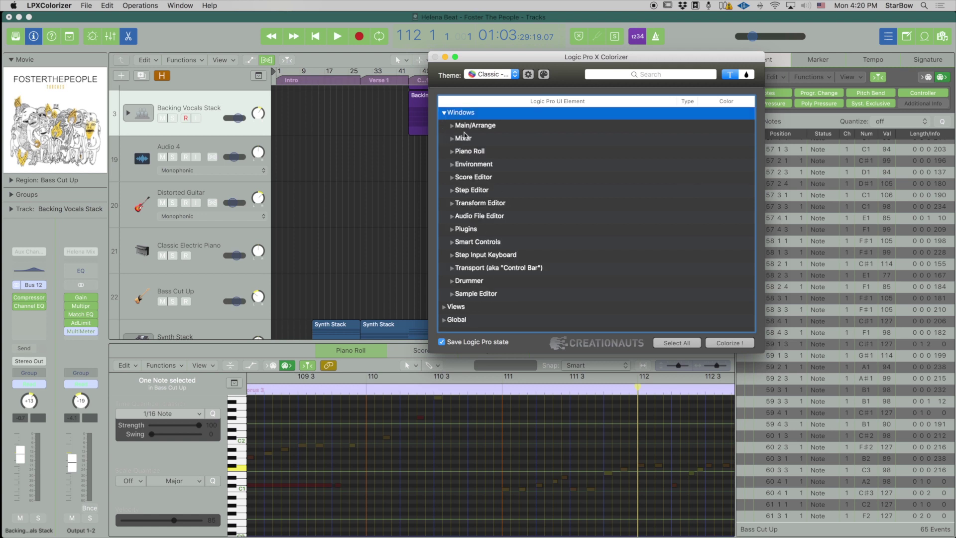
{"action": "left_click", "coordinate": [452, 126]}
{"action": "left_click", "coordinate": [459, 138]}
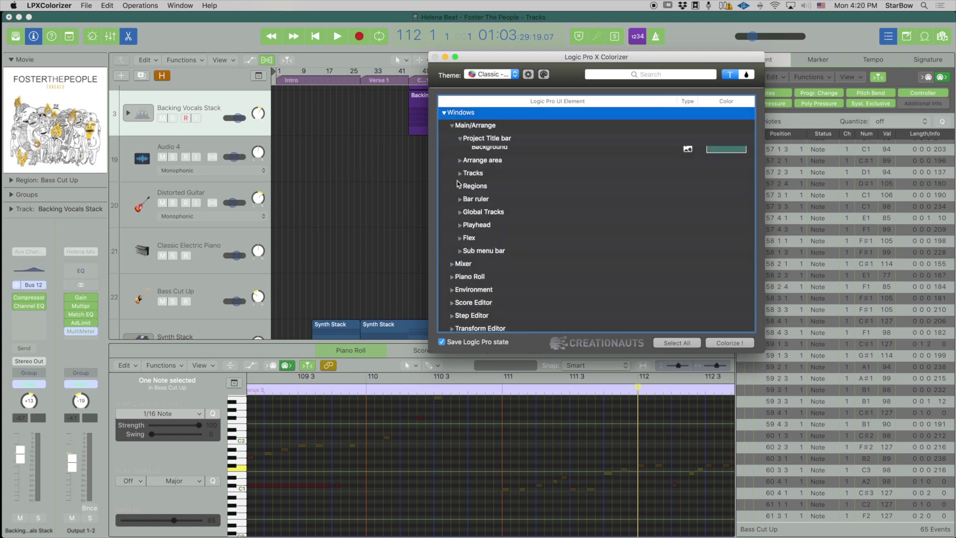
{"action": "left_click", "coordinate": [459, 139]}
{"action": "left_click", "coordinate": [452, 126]}
{"action": "left_click", "coordinate": [444, 112]}
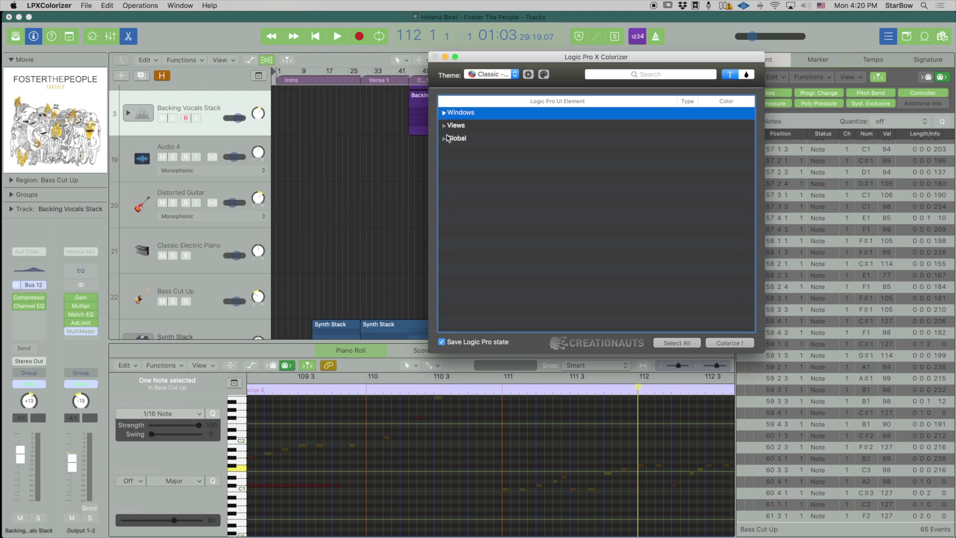
{"action": "right_click", "coordinate": [466, 115]}
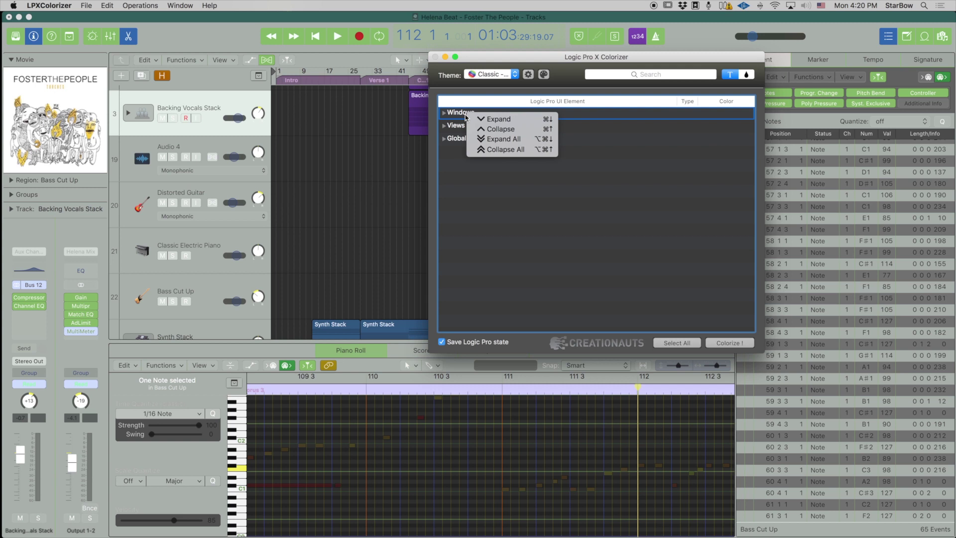
{"action": "left_click", "coordinate": [520, 121]}
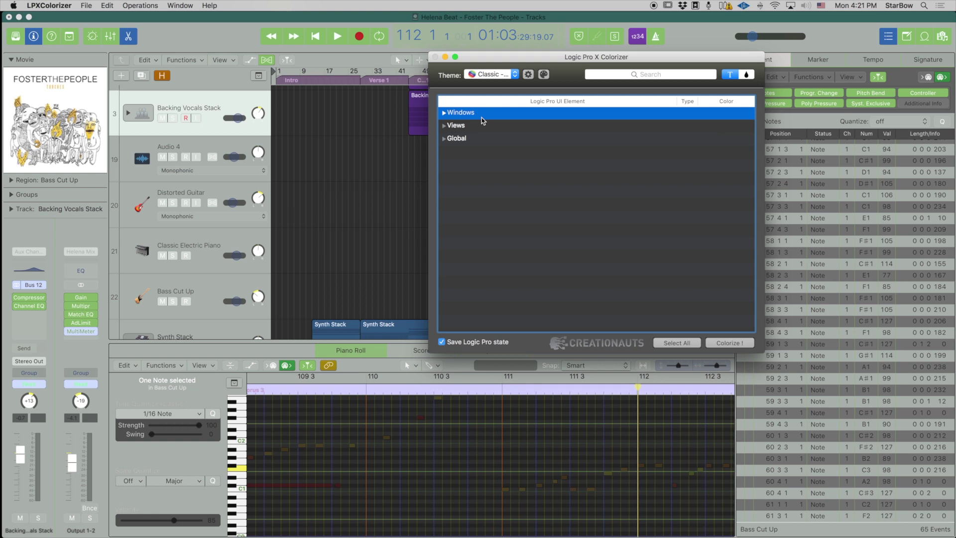
{"action": "scroll", "coordinate": [624, 112], "scroll_direction": "down", "scroll_amount": 10}
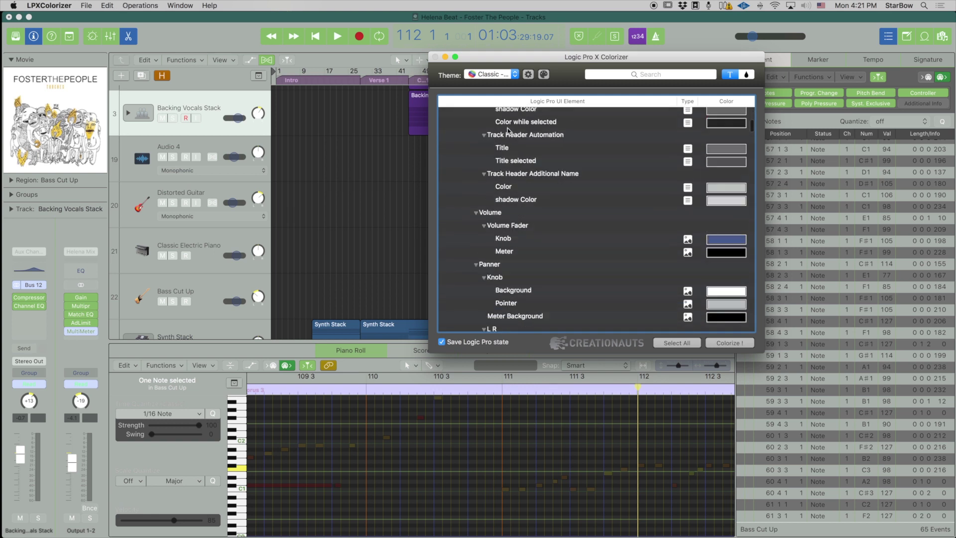
{"action": "scroll", "coordinate": [752, 184], "scroll_direction": "down", "scroll_amount": 15}
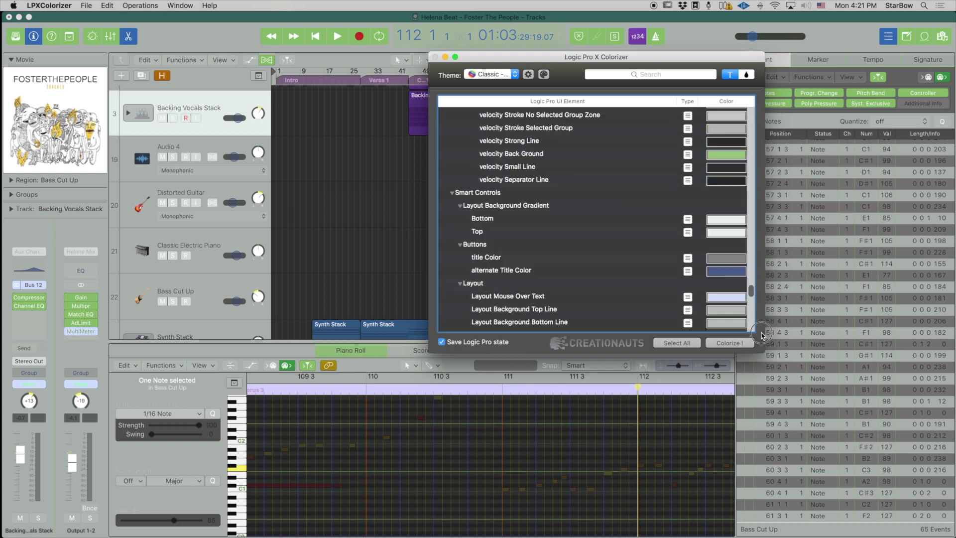
{"action": "scroll", "coordinate": [758, 184], "scroll_direction": "up", "scroll_amount": 20}
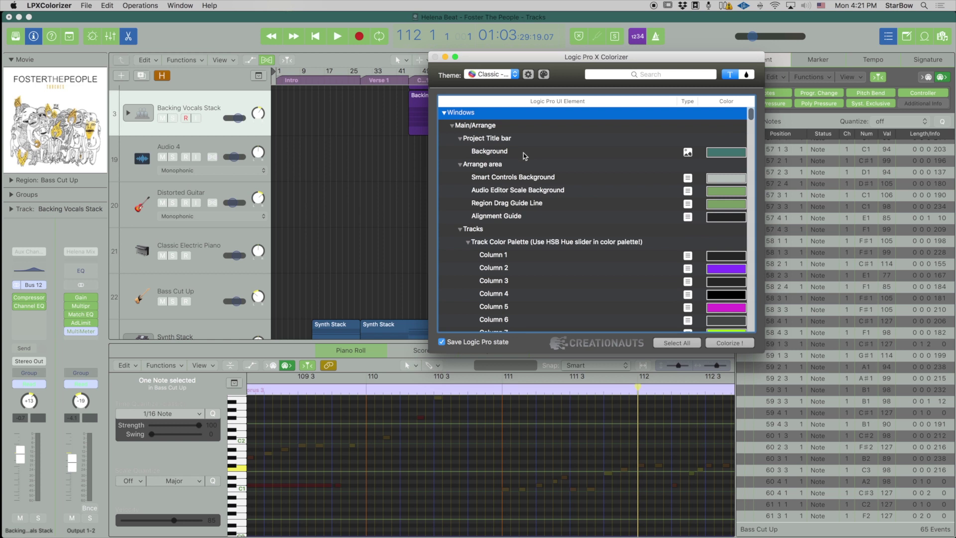
{"action": "left_click", "coordinate": [444, 113]}
{"action": "right_click", "coordinate": [459, 116]}
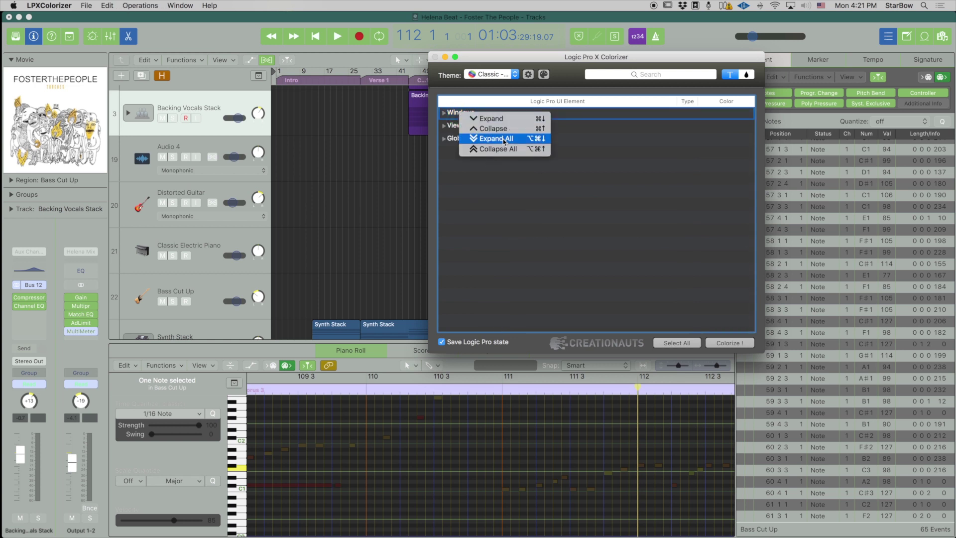
{"action": "left_click", "coordinate": [524, 140]}
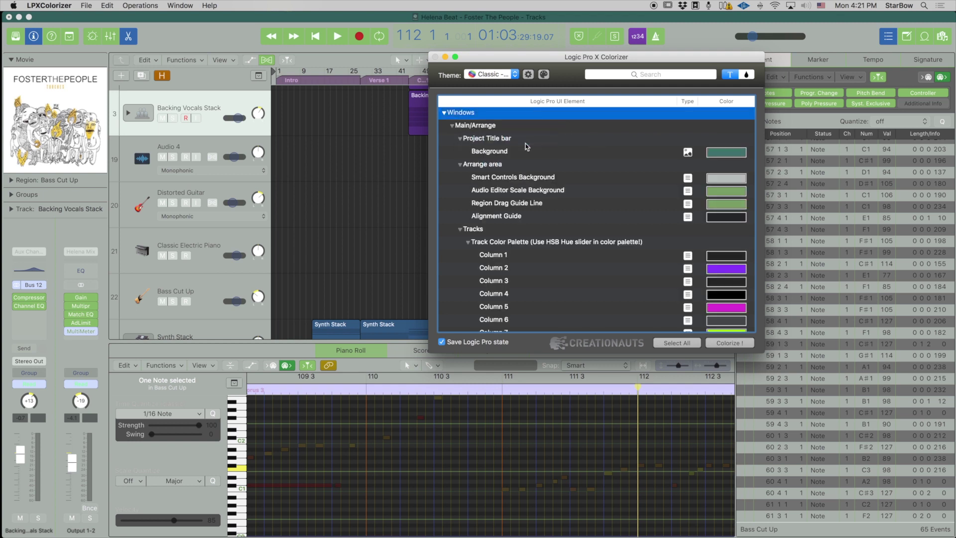
{"action": "scroll", "coordinate": [526, 147], "scroll_direction": "down", "scroll_amount": 5}
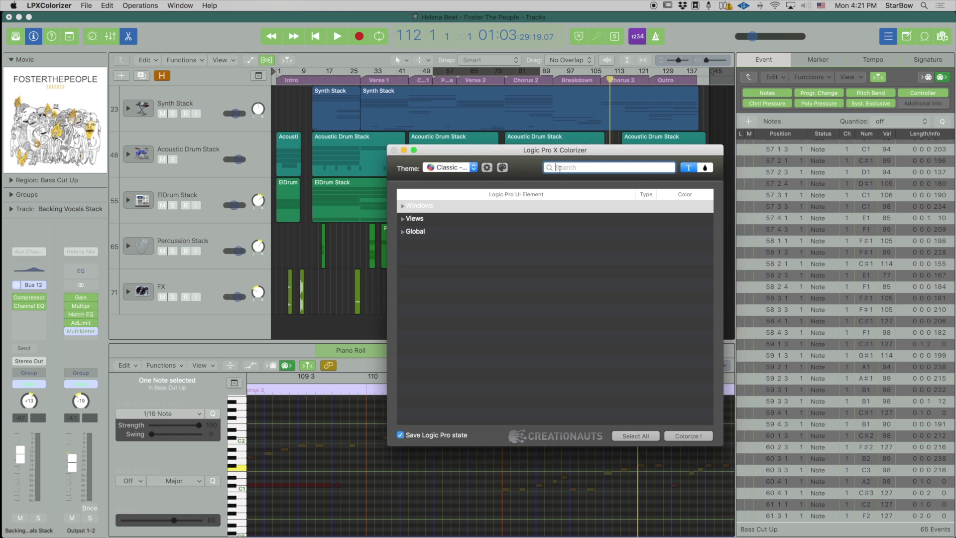
{"action": "type", "text": "mix"}
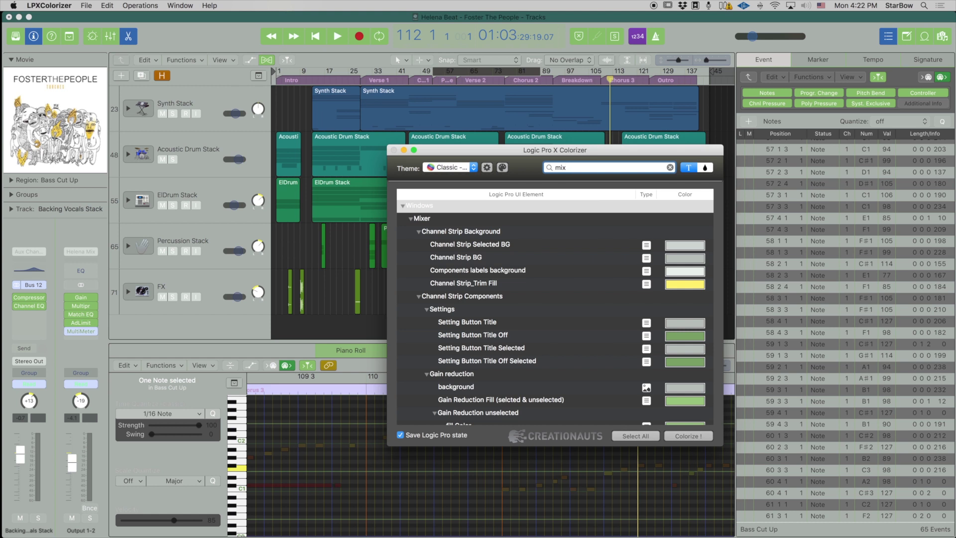
{"action": "left_click_drag", "start_coordinate": [499, 151], "coordinate": [478, 138]}
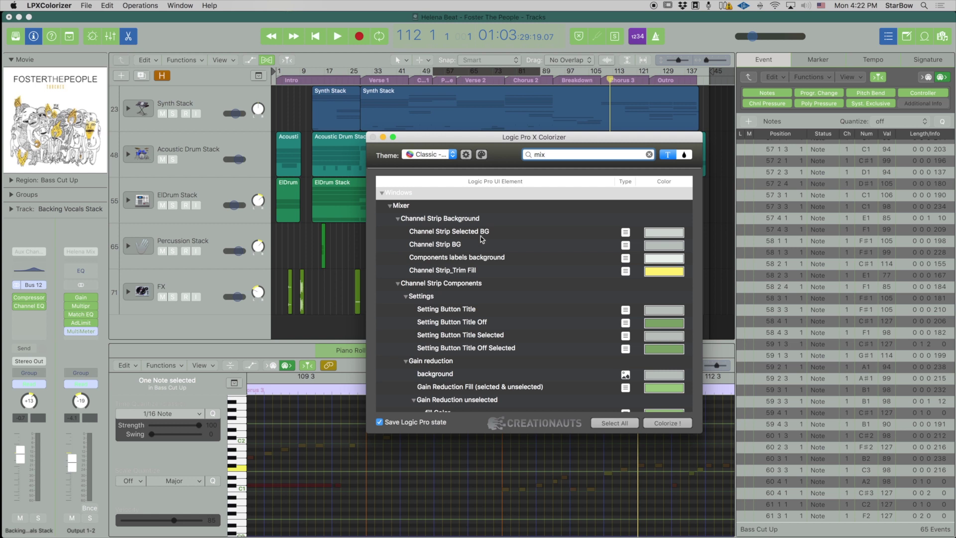
{"action": "scroll", "coordinate": [471, 288], "scroll_direction": "down", "scroll_amount": 5}
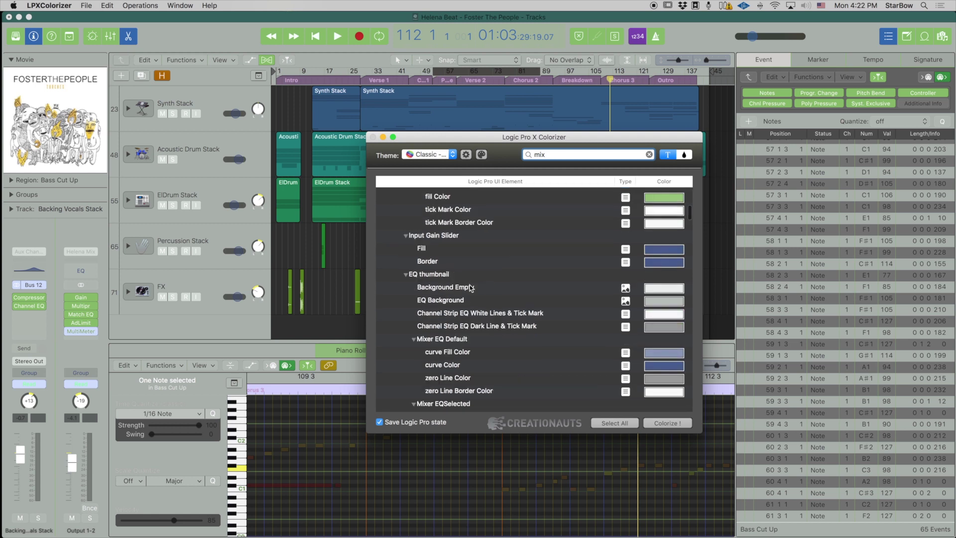
{"action": "scroll", "coordinate": [470, 287], "scroll_direction": "up", "scroll_amount": 4}
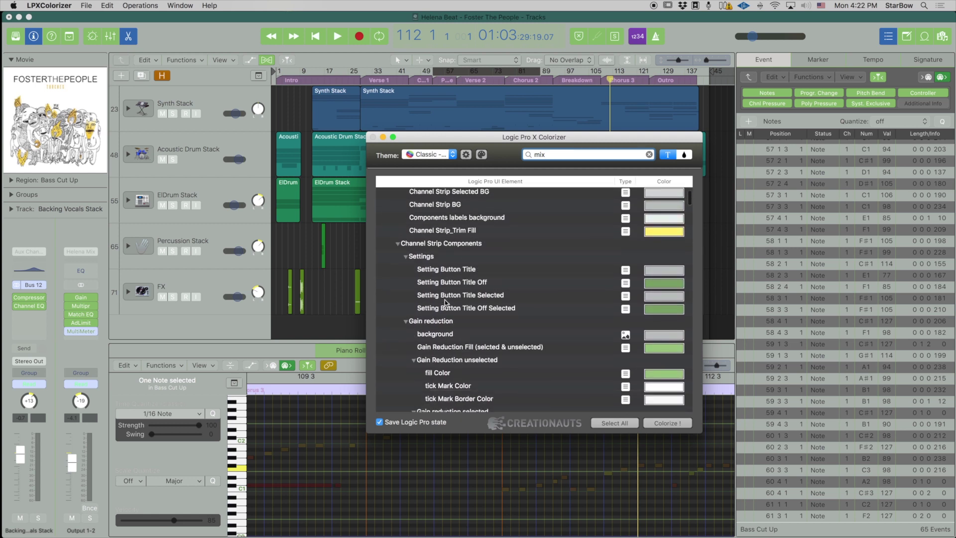
{"action": "scroll", "coordinate": [445, 302], "scroll_direction": "down", "scroll_amount": 10}
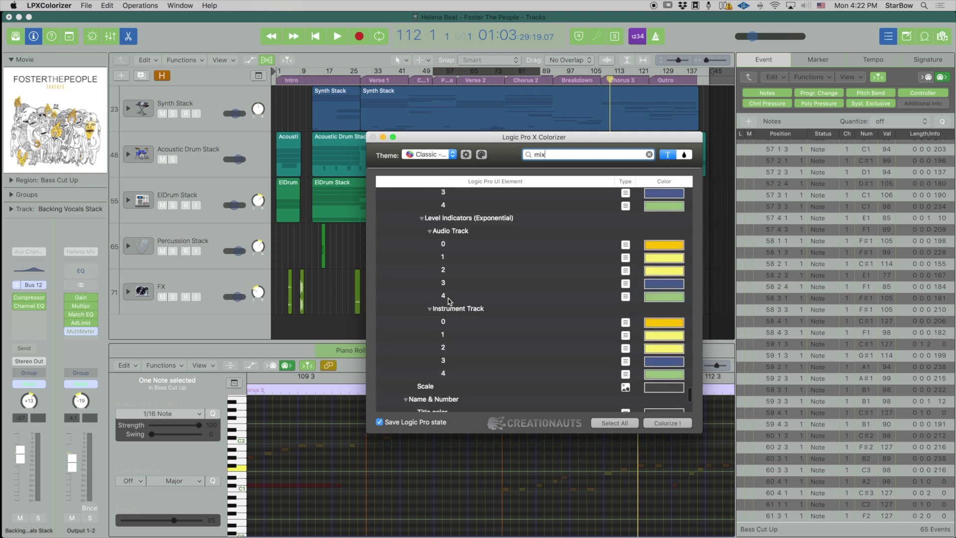
{"action": "scroll", "coordinate": [449, 300], "scroll_direction": "up", "scroll_amount": 15}
{"action": "left_click_drag", "start_coordinate": [555, 136], "coordinate": [550, 97]}
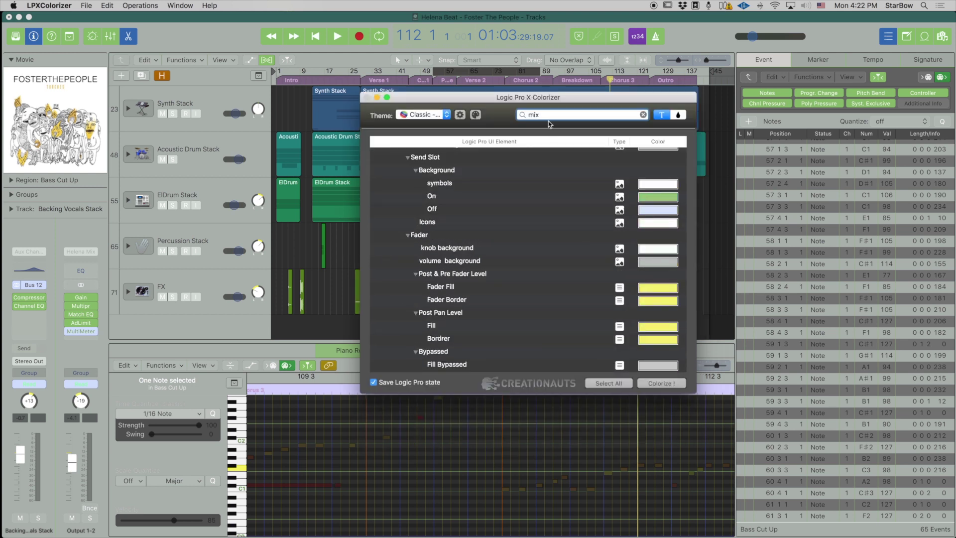
{"action": "double_click", "coordinate": [529, 115]}
{"action": "type", "text": "fader"}
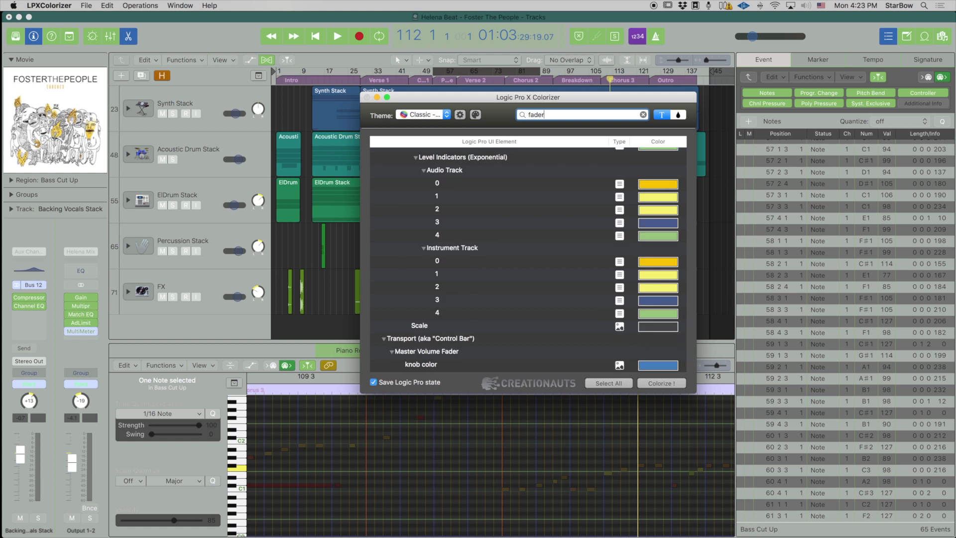
{"action": "scroll", "coordinate": [595, 167], "scroll_direction": "up", "scroll_amount": 10}
{"action": "scroll", "coordinate": [595, 166], "scroll_direction": "down", "scroll_amount": 7}
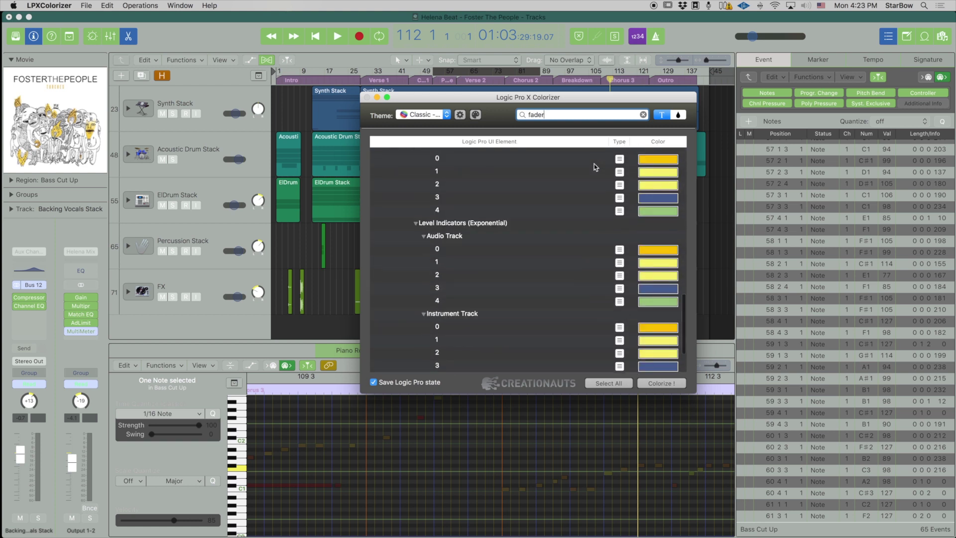
{"action": "scroll", "coordinate": [595, 167], "scroll_direction": "up", "scroll_amount": 10}
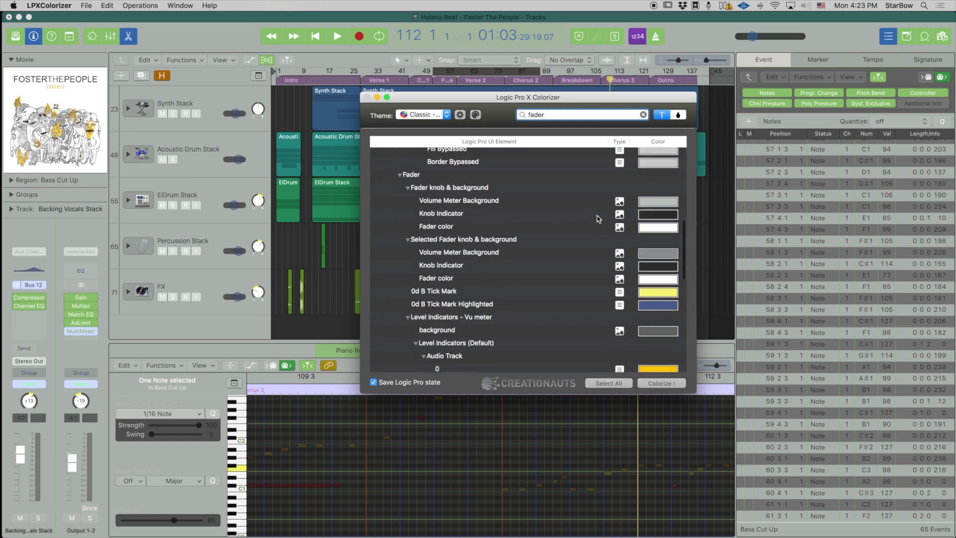
{"action": "scroll", "coordinate": [594, 216], "scroll_direction": "up", "scroll_amount": 10}
{"action": "left_click_drag", "start_coordinate": [520, 108], "coordinate": [521, 95]}
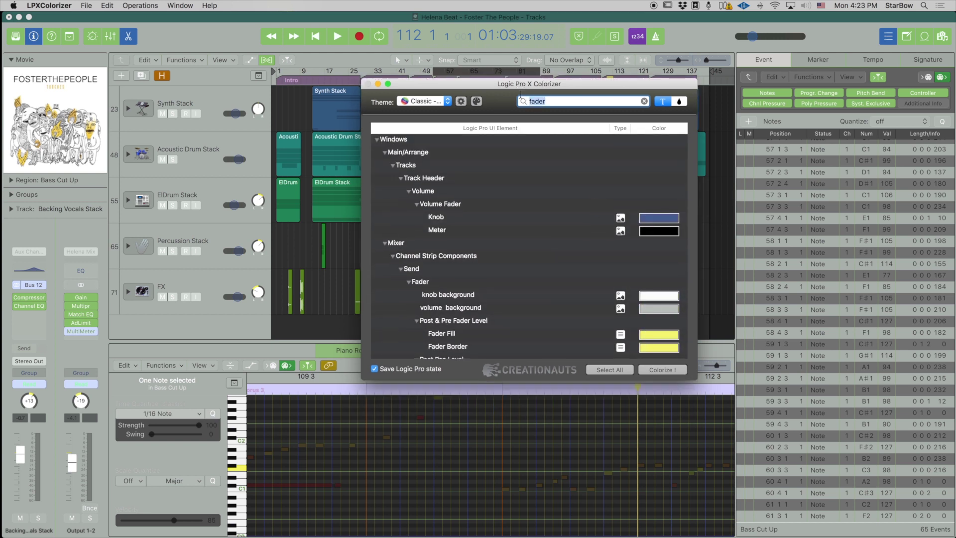
{"action": "key", "text": "BackSpace"}
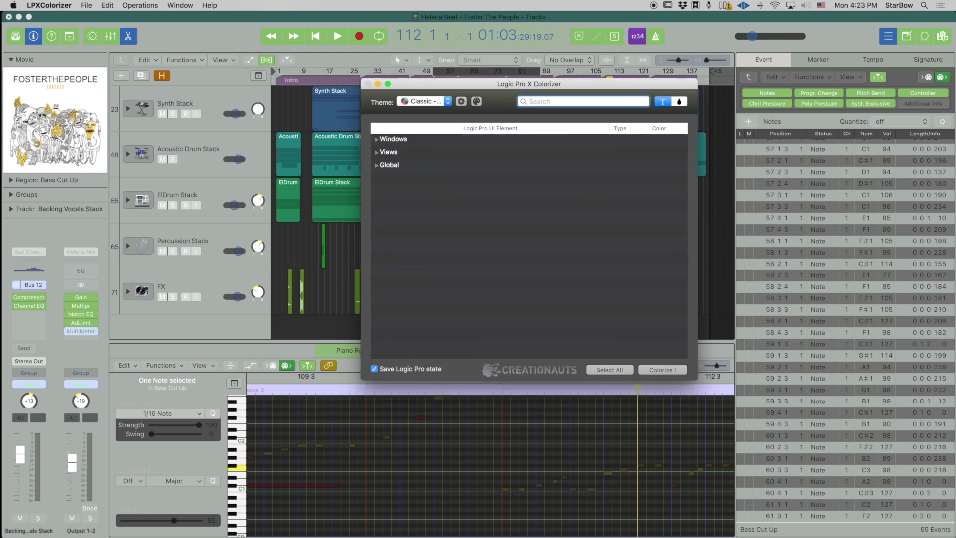
{"action": "type", "text": "tra"}
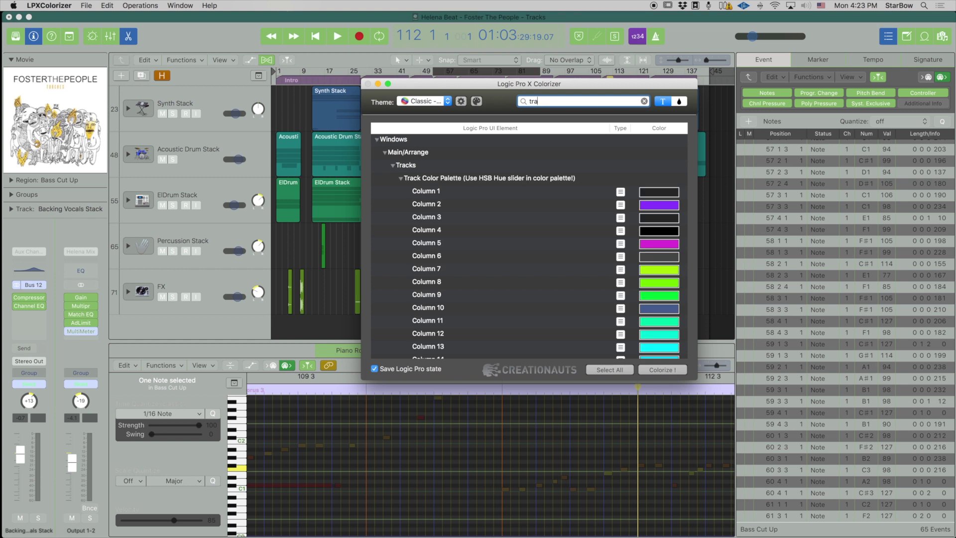
{"action": "type", "text": "ck header"}
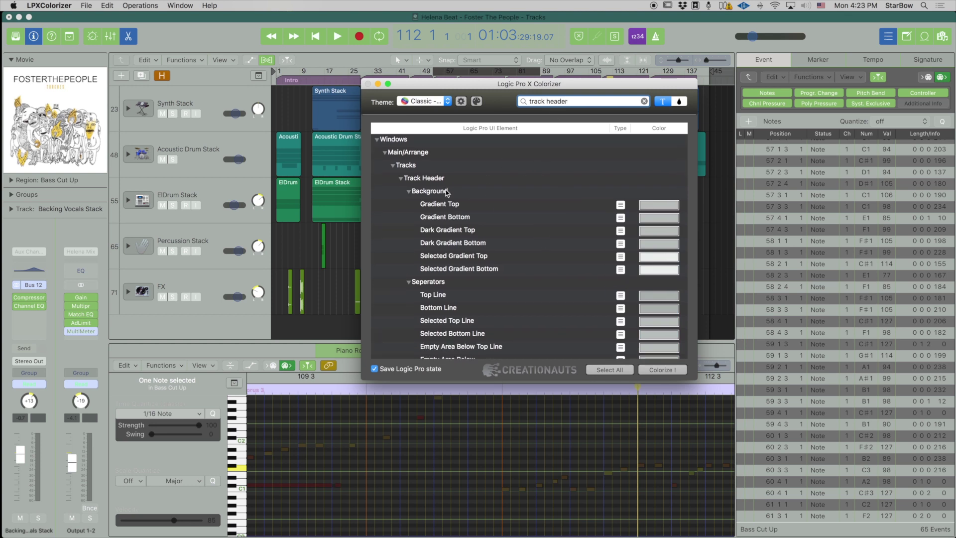
{"action": "scroll", "coordinate": [448, 193], "scroll_direction": "down", "scroll_amount": 10}
{"action": "scroll", "coordinate": [450, 194], "scroll_direction": "up", "scroll_amount": 10}
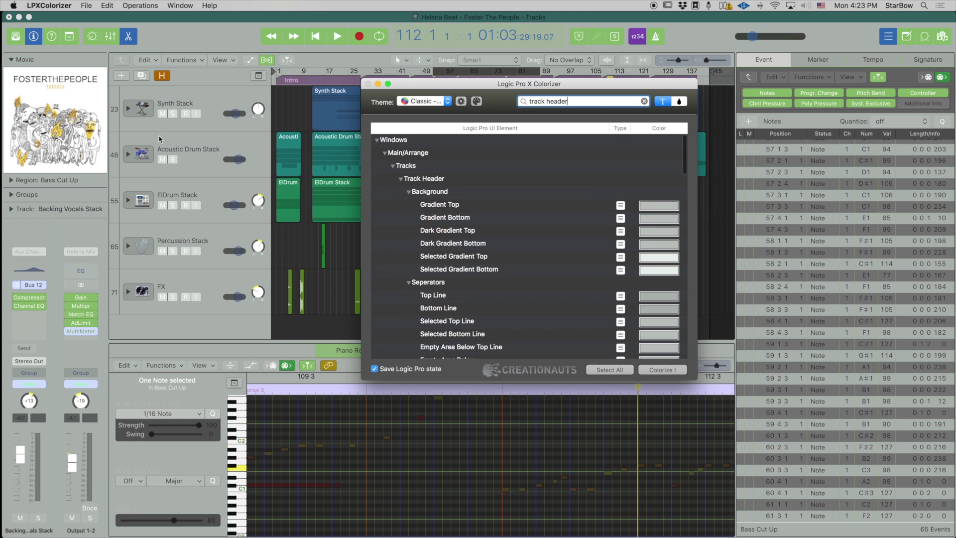
{"action": "left_click_drag", "start_coordinate": [599, 94], "coordinate": [592, 93]}
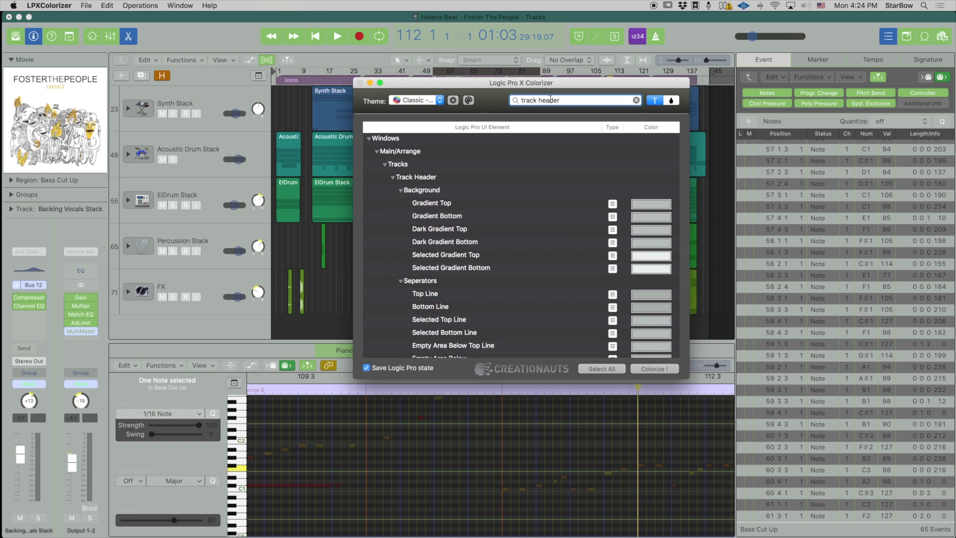
{"action": "left_click", "coordinate": [635, 100]}
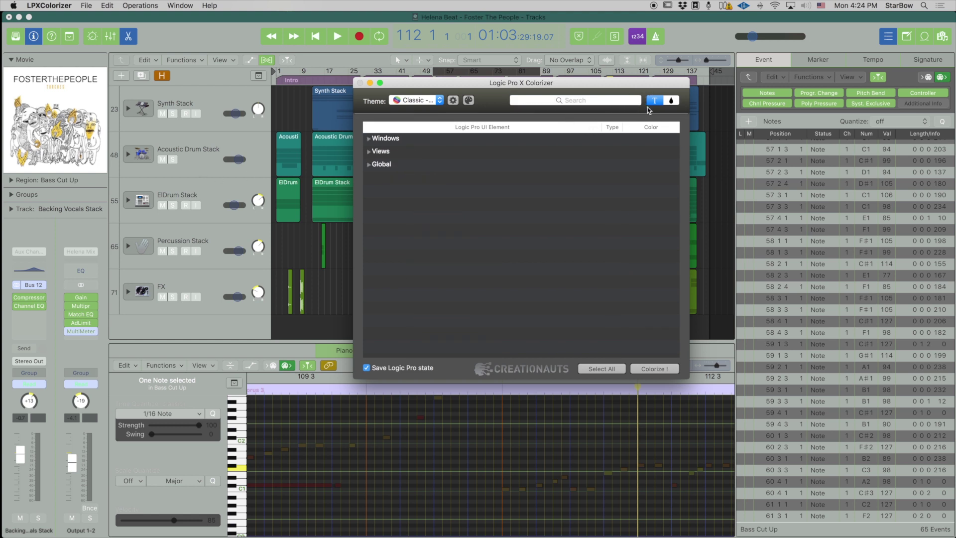
Step: Switch to colour search and pick white FFFFFF from the theme's colour palette to list its elements
{"action": "left_click", "coordinate": [669, 101]}
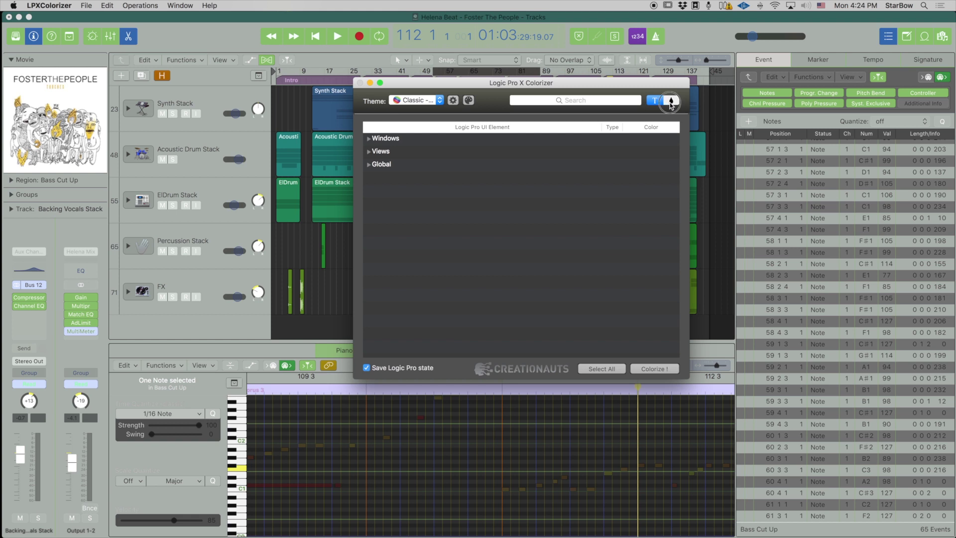
{"action": "left_click", "coordinate": [602, 101]}
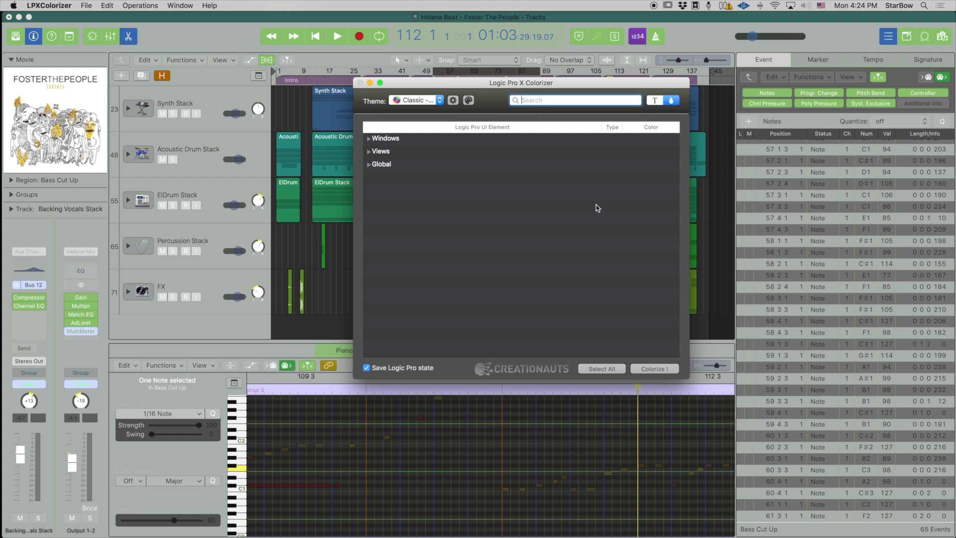
{"action": "left_click", "coordinate": [468, 101]}
{"action": "left_click_drag", "start_coordinate": [220, 207], "coordinate": [836, 116]}
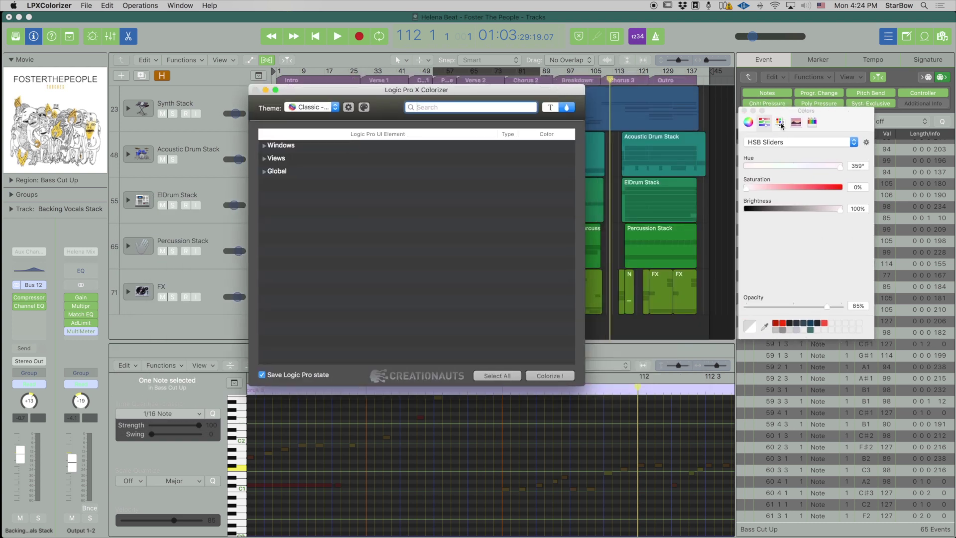
{"action": "left_click", "coordinate": [780, 123]}
{"action": "left_click_drag", "start_coordinate": [779, 111], "coordinate": [706, 105]}
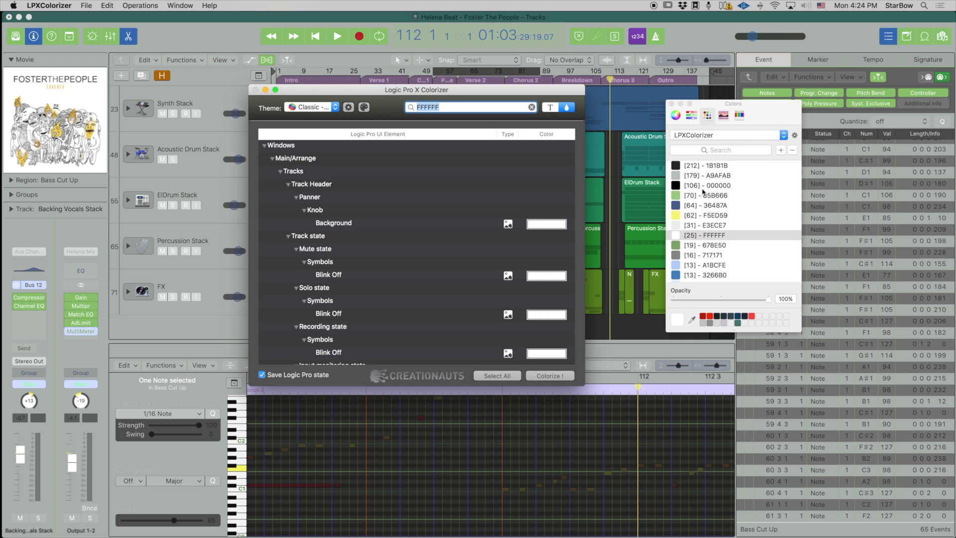
{"action": "scroll", "coordinate": [703, 192], "scroll_direction": "down", "scroll_amount": 15}
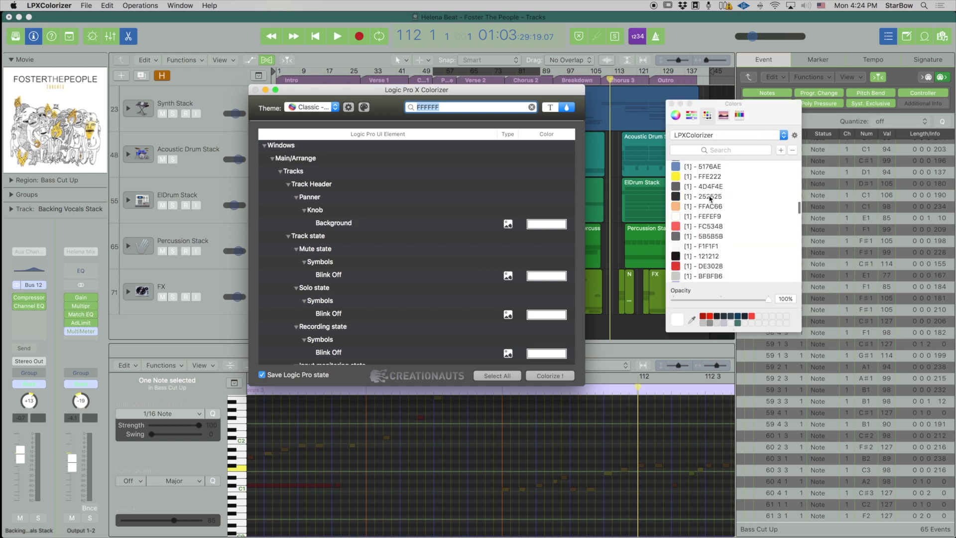
{"action": "scroll", "coordinate": [710, 198], "scroll_direction": "up", "scroll_amount": 15}
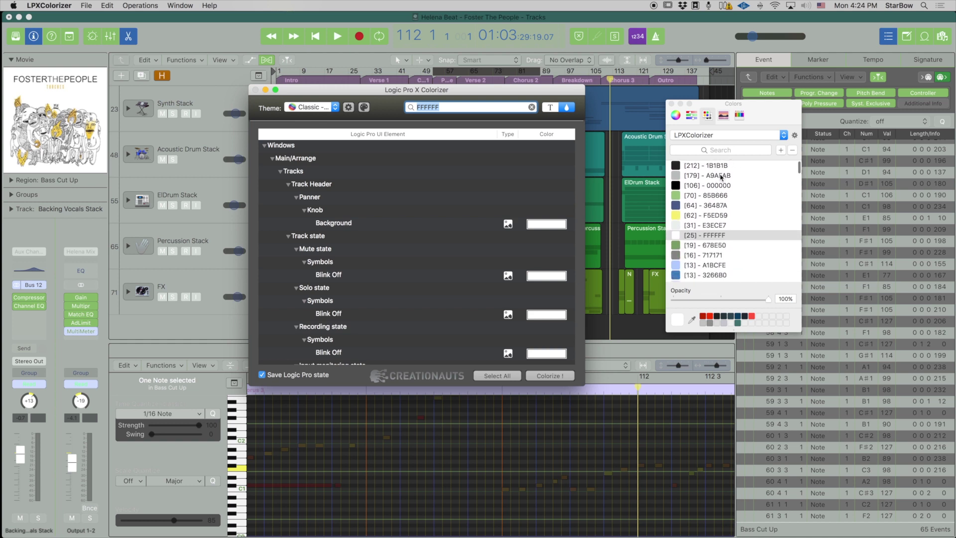
{"action": "left_click", "coordinate": [329, 109]}
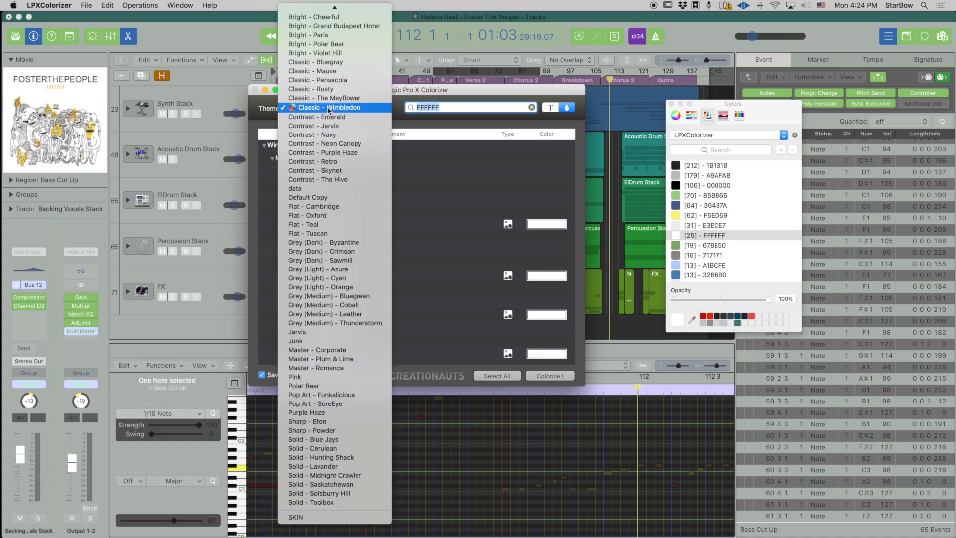
Step: Load the Classic - Wimbledon theme and list the elements coloured 1B1B1B
{"action": "left_click", "coordinate": [362, 121]}
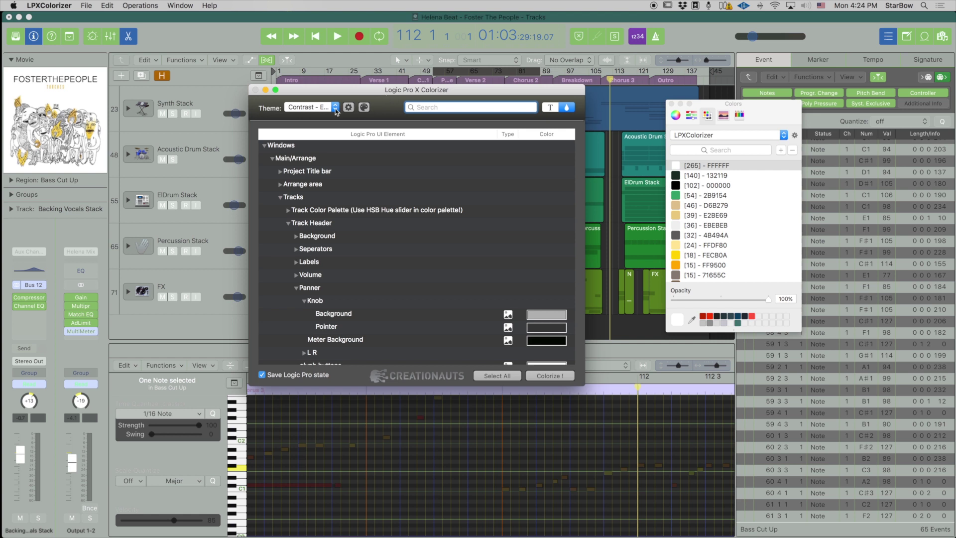
{"action": "left_click", "coordinate": [322, 107]}
{"action": "left_click", "coordinate": [324, 97]}
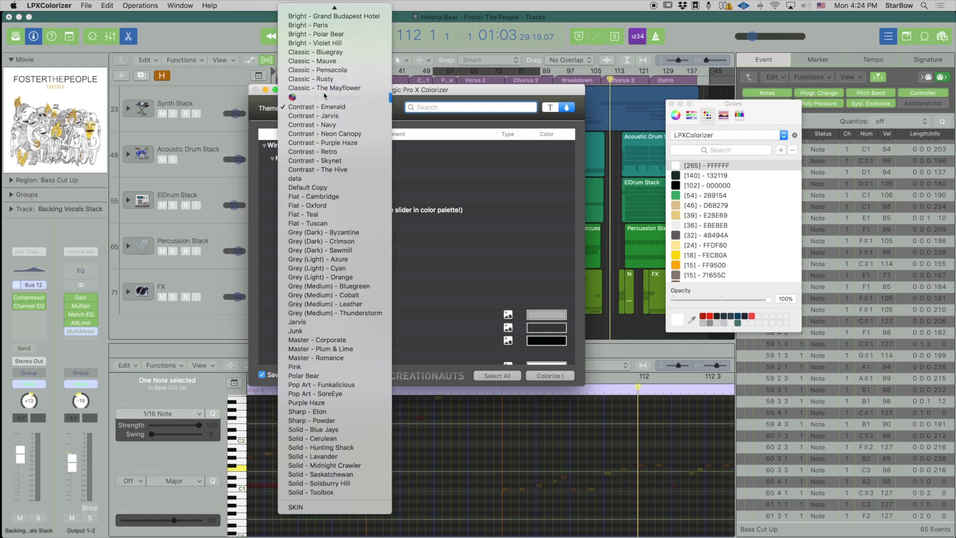
{"action": "left_click", "coordinate": [717, 166]}
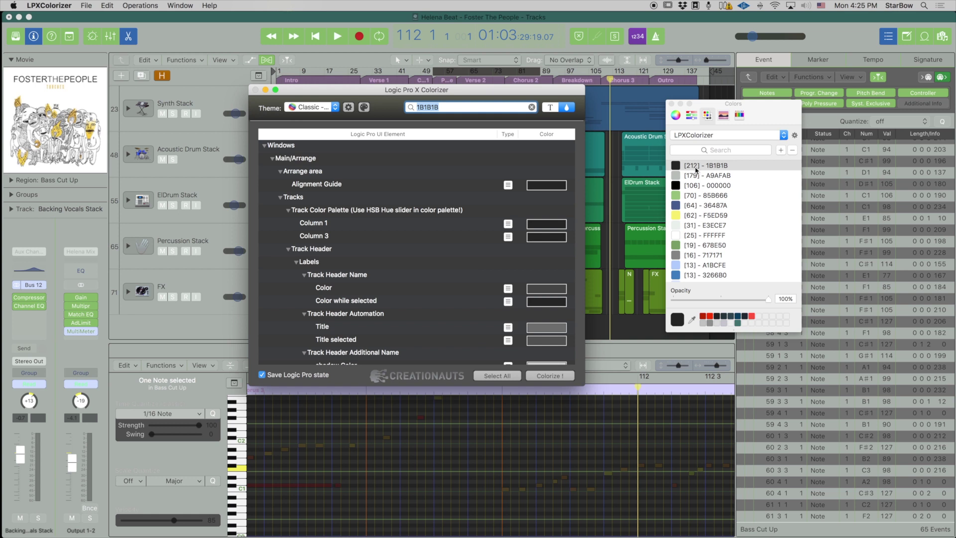
Step: Browse elements for palette colours A9AFAB, 000000, 85B666, 36487A, F5ED59 and 1B1B1B, ending on A9AFAB
{"action": "left_click", "coordinate": [700, 175]}
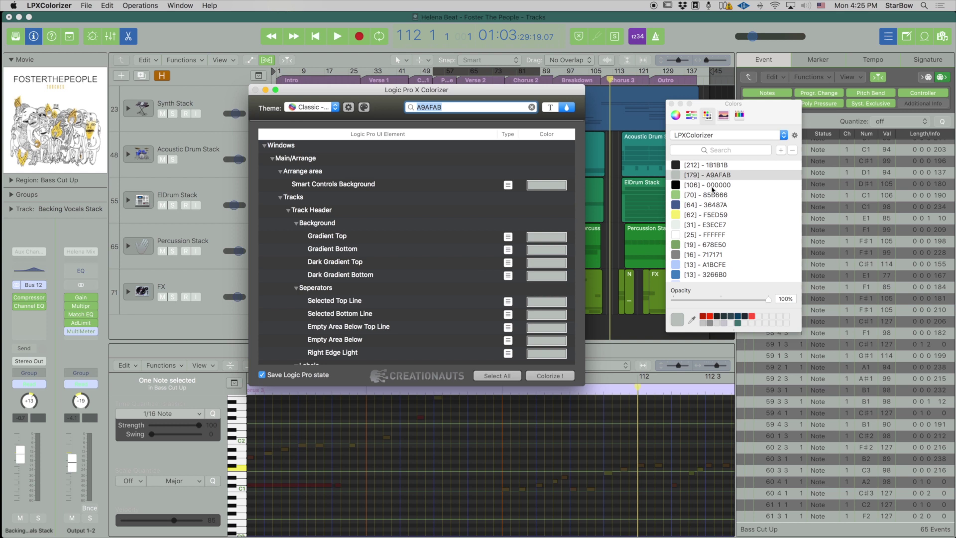
{"action": "left_click", "coordinate": [721, 185]}
{"action": "left_click", "coordinate": [719, 194]}
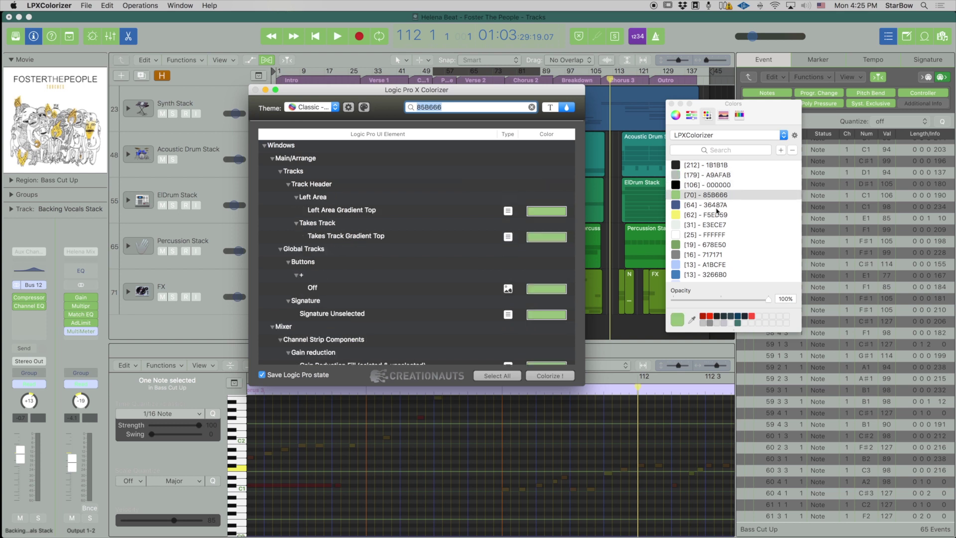
{"action": "left_click", "coordinate": [680, 205]}
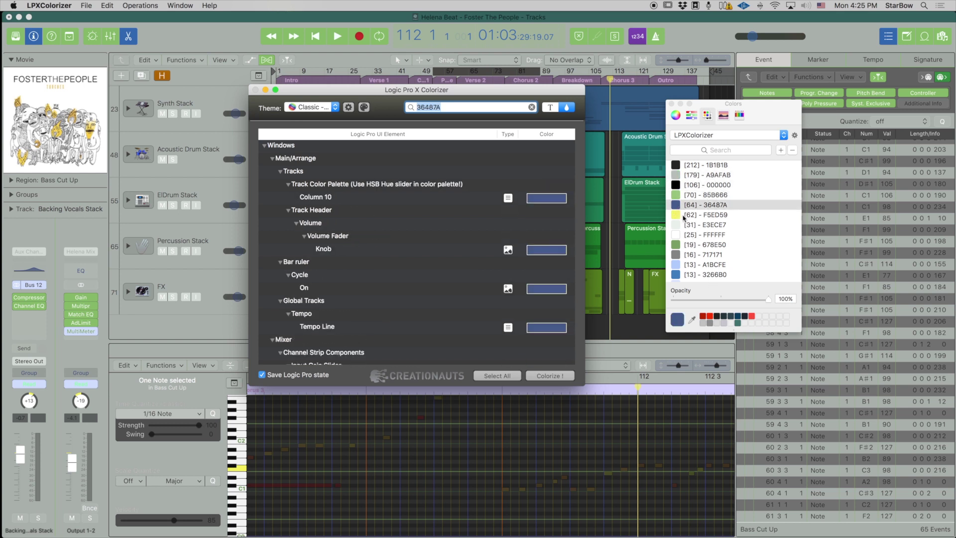
{"action": "left_click", "coordinate": [684, 216]}
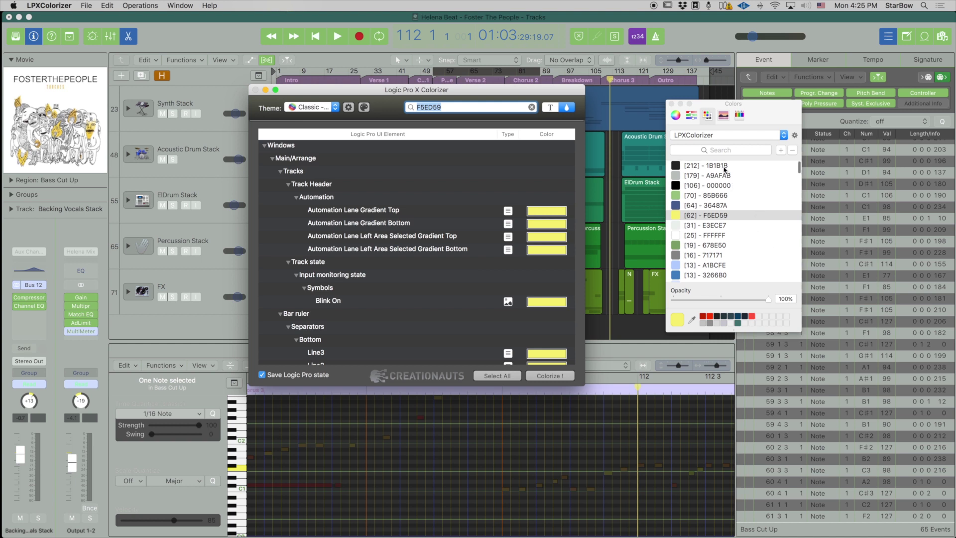
{"action": "left_click", "coordinate": [723, 168]}
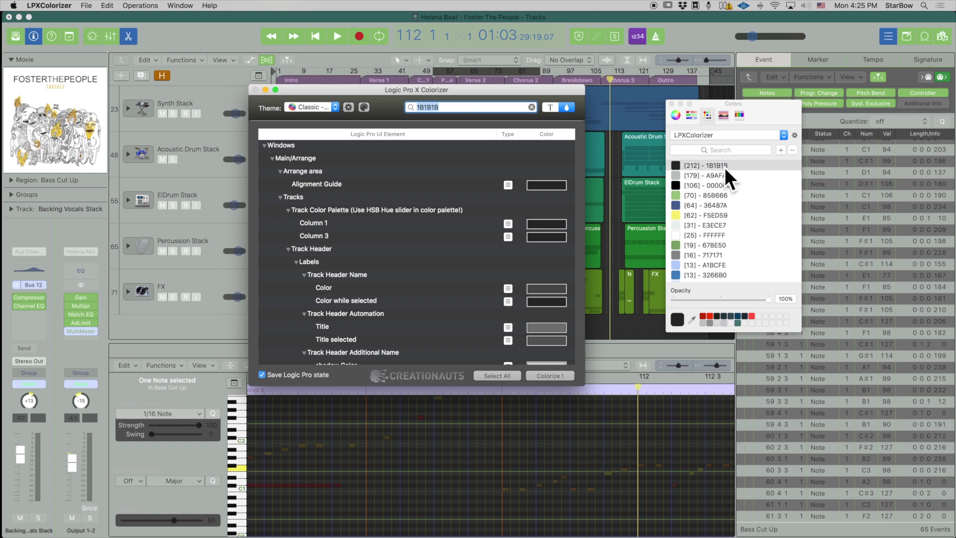
{"action": "double_click", "coordinate": [724, 168]}
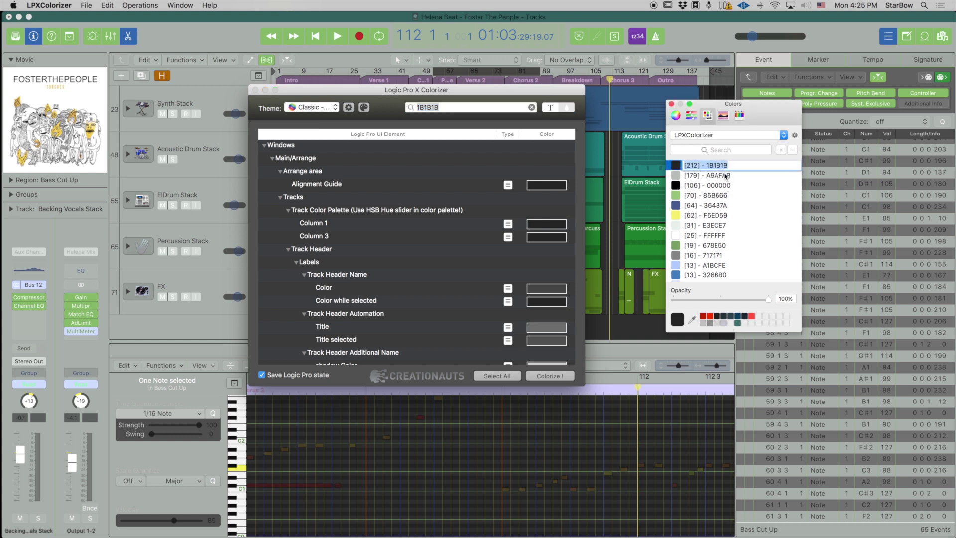
{"action": "left_click", "coordinate": [726, 175]}
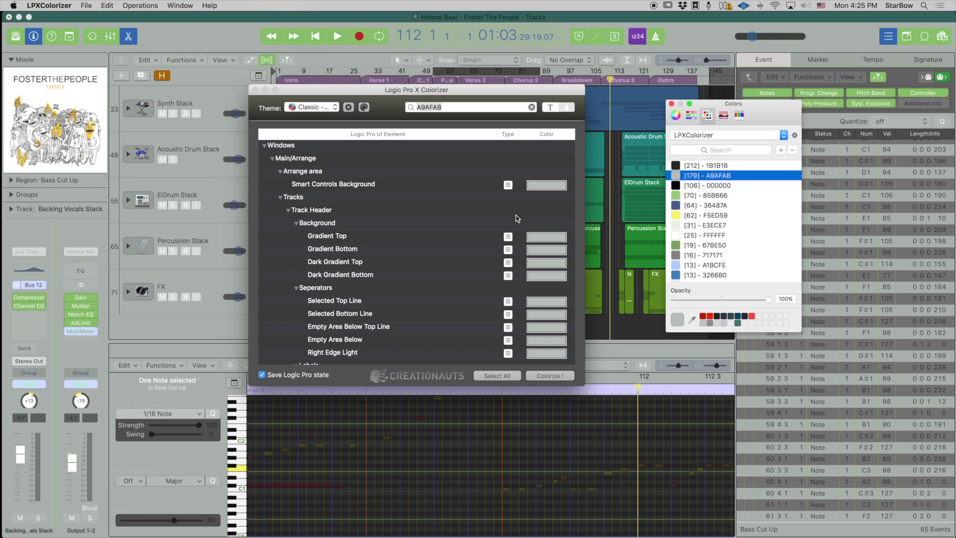
{"action": "left_click", "coordinate": [471, 189]}
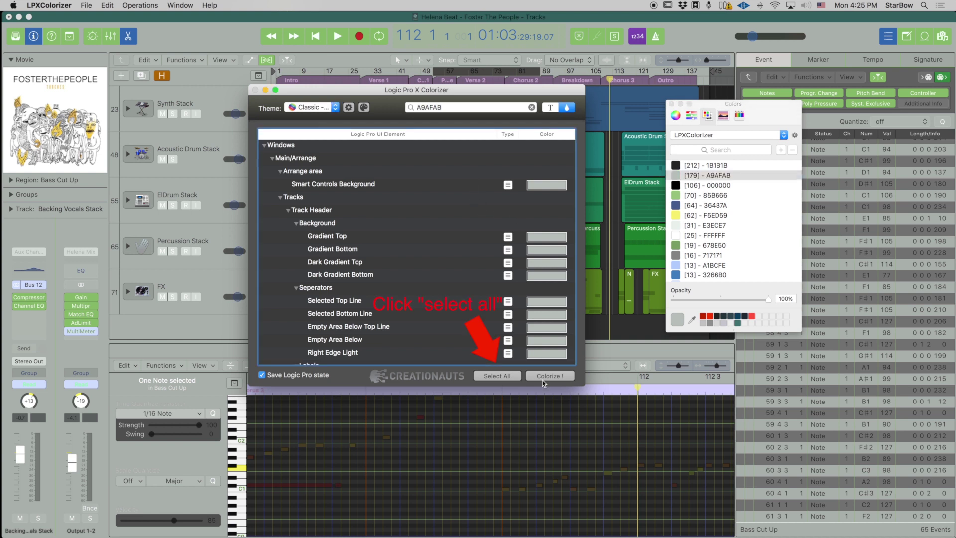
Step: Select all A9AFAB elements, recolour them yellow-green C3C44C, and apply with Colorize!
{"action": "left_click", "coordinate": [505, 377]}
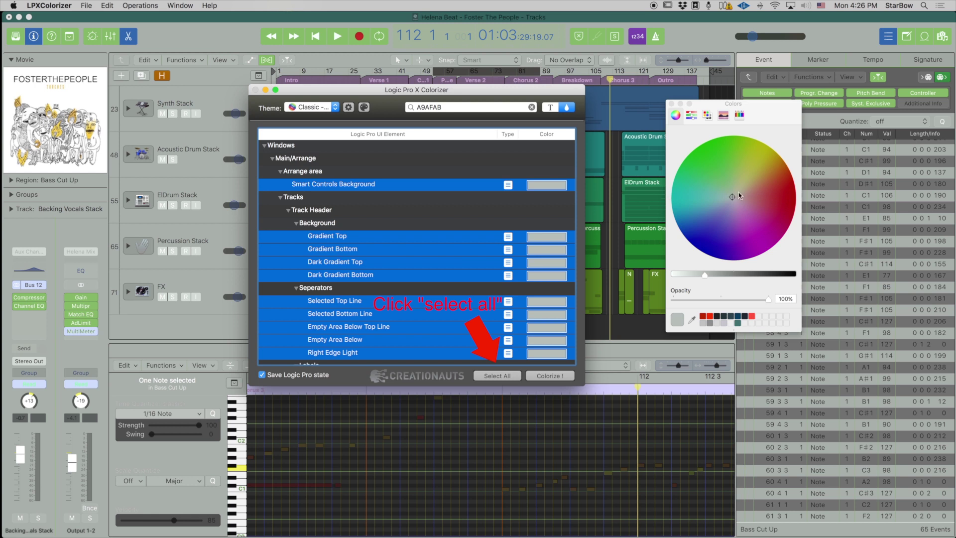
{"action": "left_click_drag", "start_coordinate": [729, 197], "coordinate": [751, 172]}
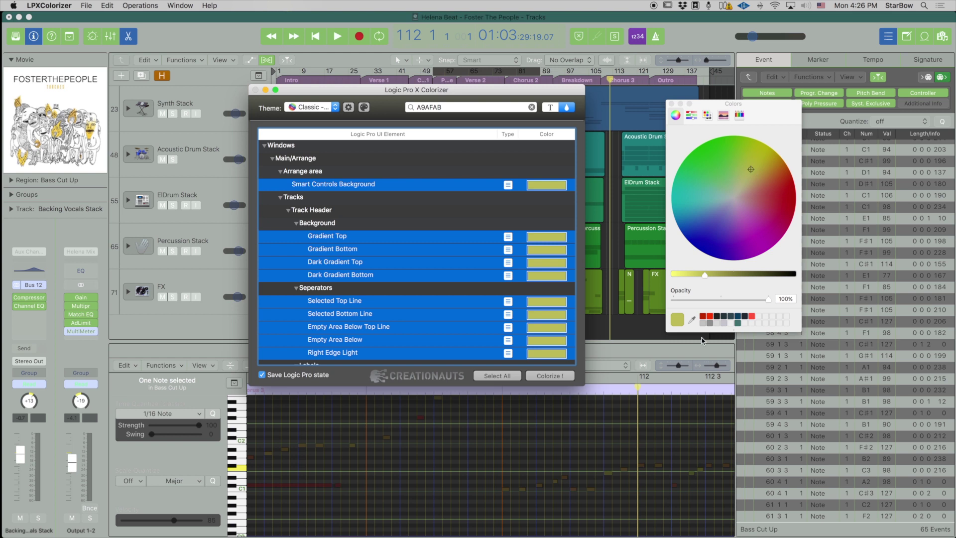
{"action": "mouse_move", "coordinate": [707, 274]}
{"action": "left_mouse_down"}
{"action": "mouse_move", "coordinate": [719, 274]}
{"action": "mouse_move", "coordinate": [694, 278]}
{"action": "left_mouse_up"}
{"action": "left_click", "coordinate": [554, 378]}
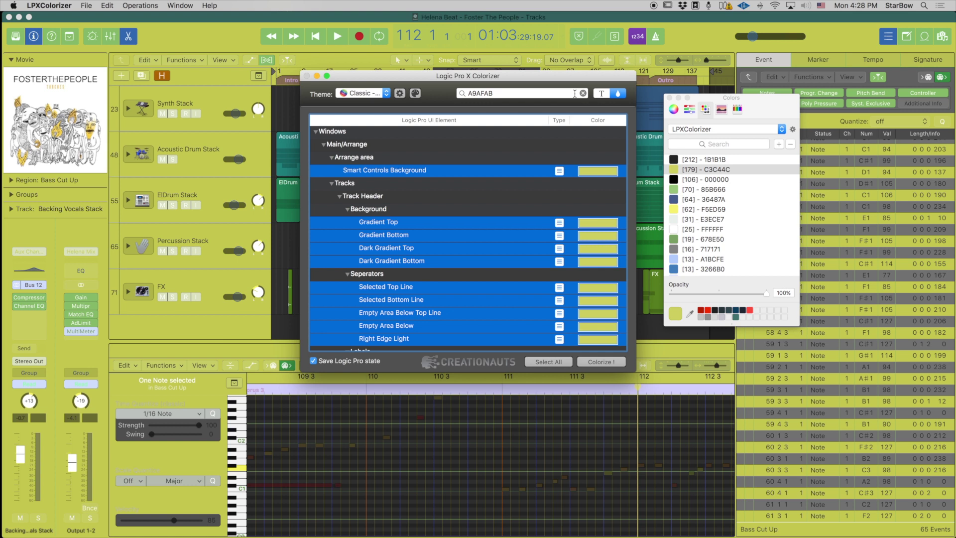
Step: Search elements by the current colour C3C44C and start the Colors panel eyedropper
{"action": "left_click", "coordinate": [617, 93]}
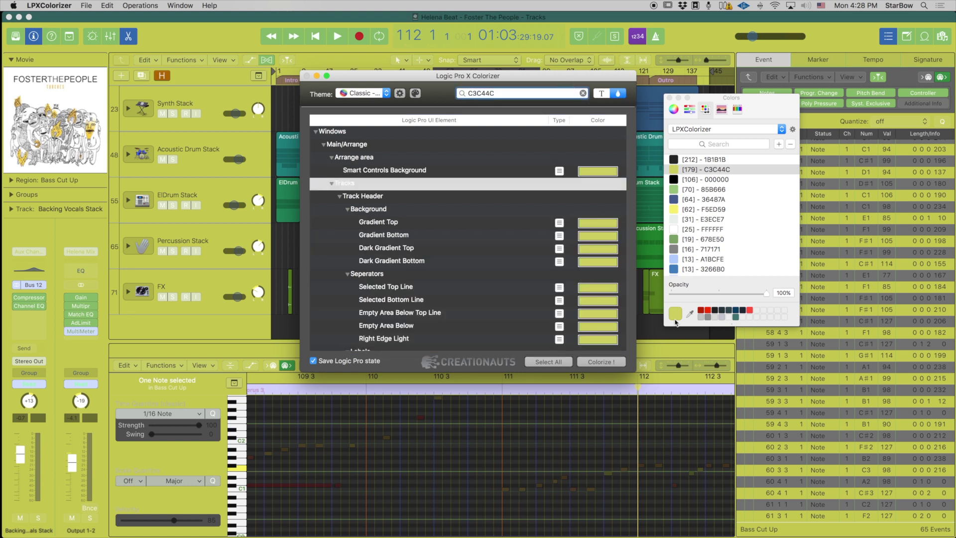
{"action": "left_click", "coordinate": [689, 313]}
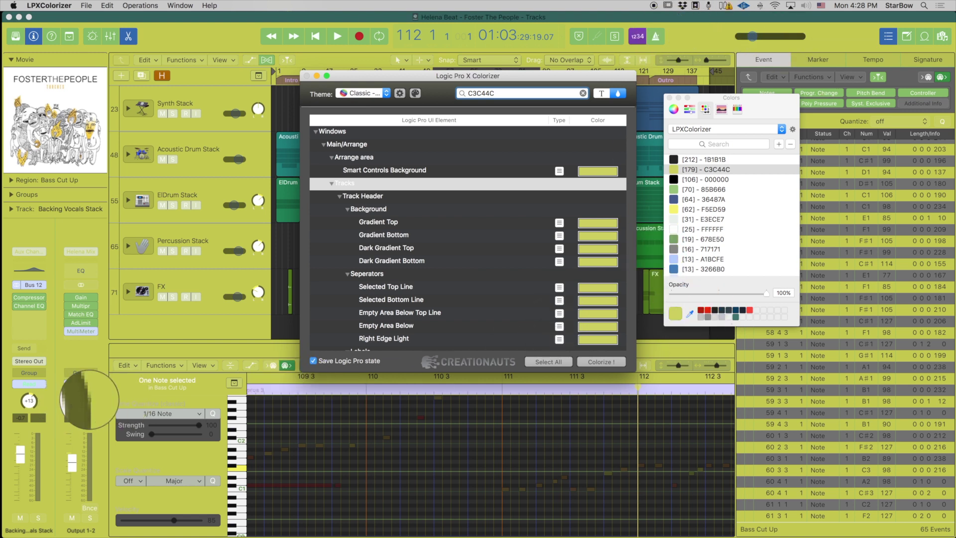
Step: Sample white, then sample Logic's track header colour B6BA3C, which matches no elements
{"action": "left_click", "coordinate": [85, 400]}
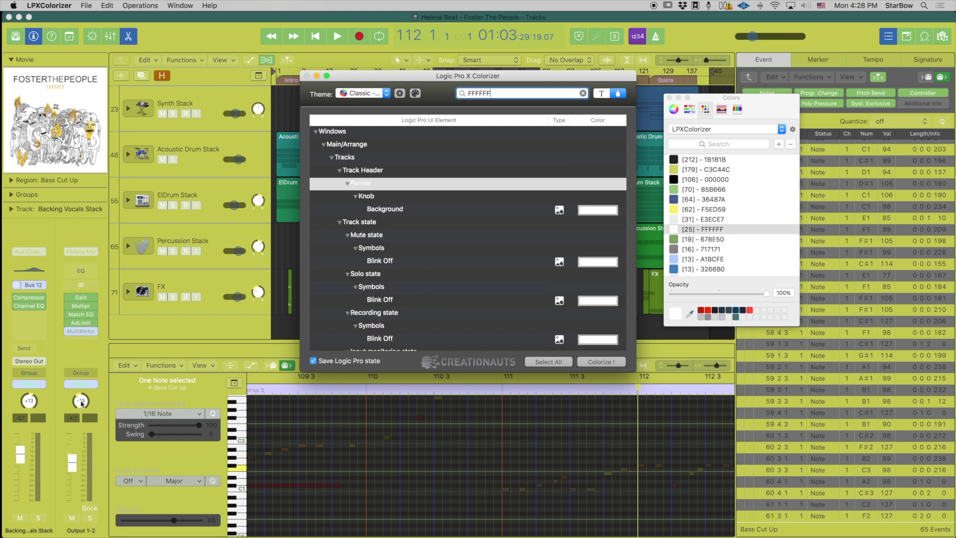
{"action": "scroll", "coordinate": [537, 211], "scroll_direction": "down", "scroll_amount": 5}
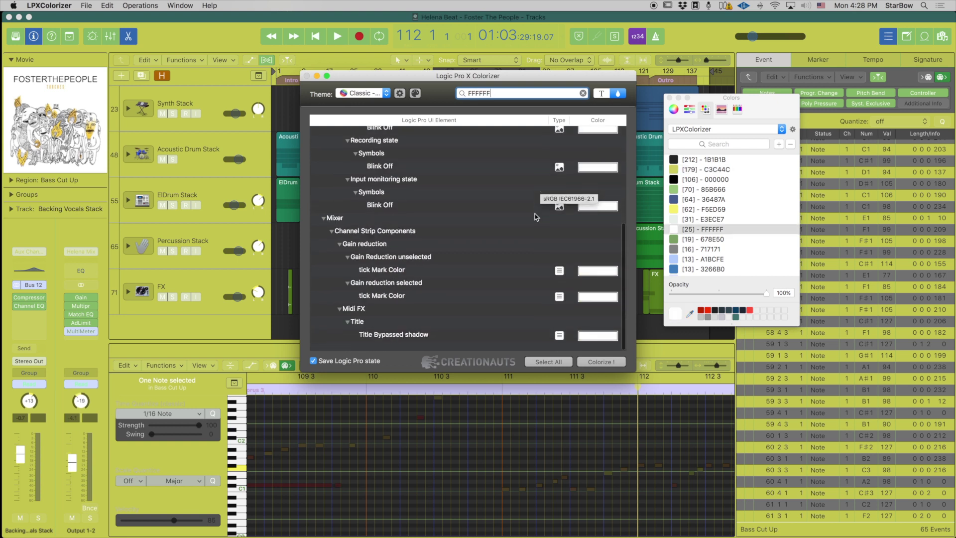
{"action": "scroll", "coordinate": [539, 216], "scroll_direction": "up", "scroll_amount": 6}
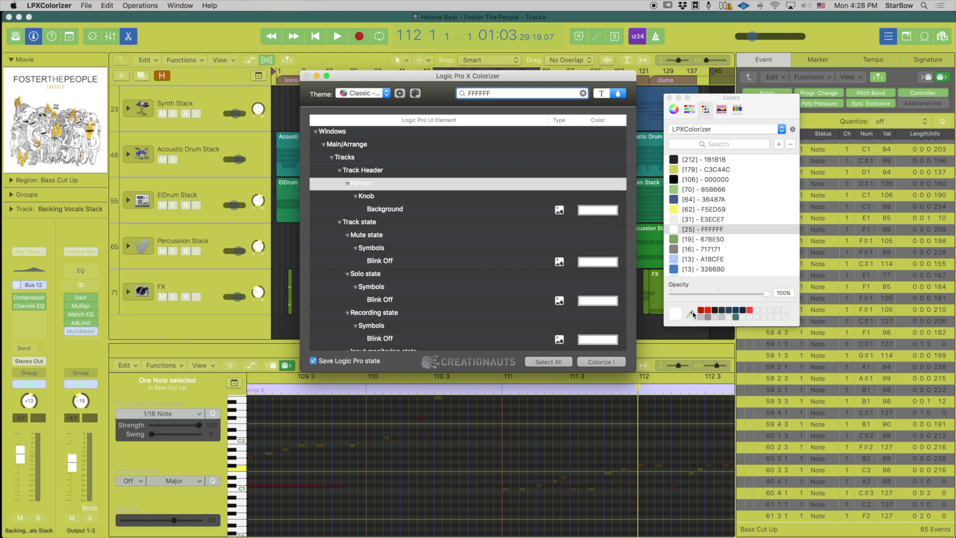
{"action": "left_click", "coordinate": [690, 314]}
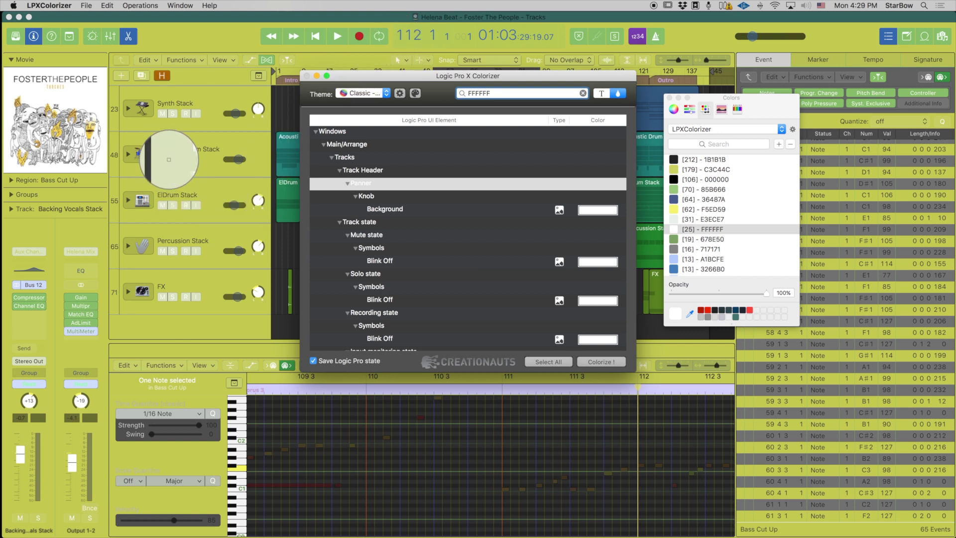
{"action": "left_click", "coordinate": [163, 118]}
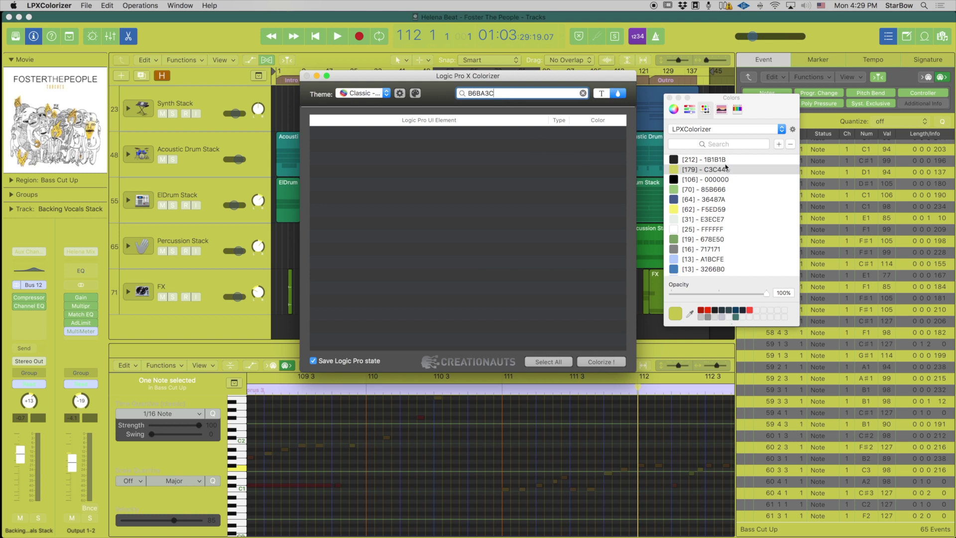
Step: Switch the colour search from FFFFFF to C3C44C and browse the yellow-green Views elements
{"action": "left_click", "coordinate": [703, 230]}
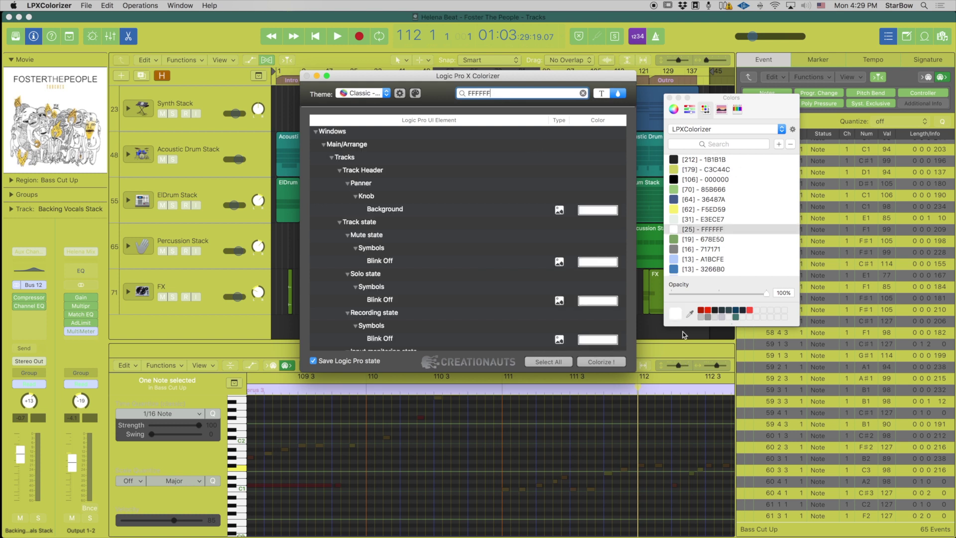
{"action": "left_click", "coordinate": [732, 169]}
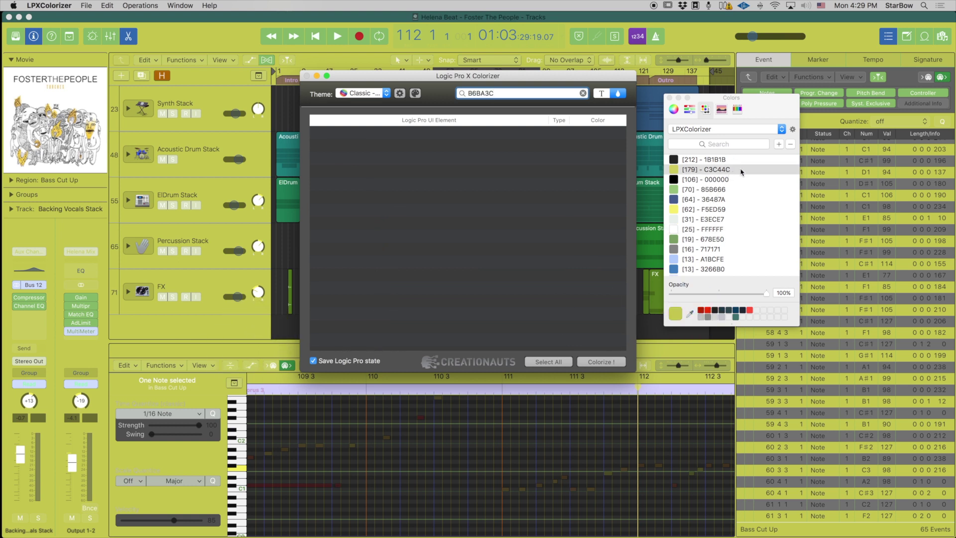
{"action": "left_click", "coordinate": [742, 171]}
{"action": "scroll", "coordinate": [567, 220], "scroll_direction": "down", "scroll_amount": 5}
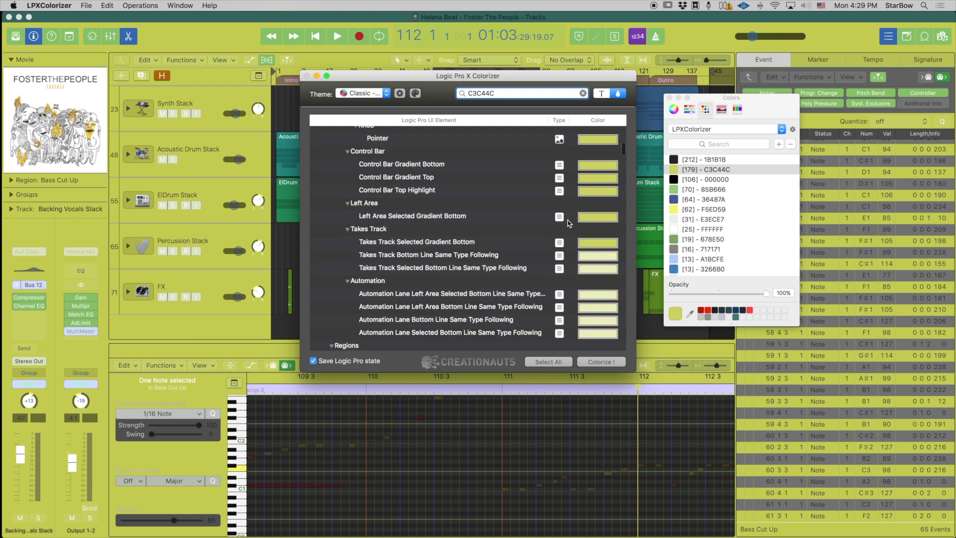
{"action": "scroll", "coordinate": [569, 232], "scroll_direction": "down", "scroll_amount": 10}
{"action": "scroll", "coordinate": [571, 239], "scroll_direction": "up", "scroll_amount": 5}
{"action": "scroll", "coordinate": [571, 242], "scroll_direction": "up", "scroll_amount": 10}
{"action": "left_click_drag", "start_coordinate": [468, 76], "coordinate": [449, 75]}
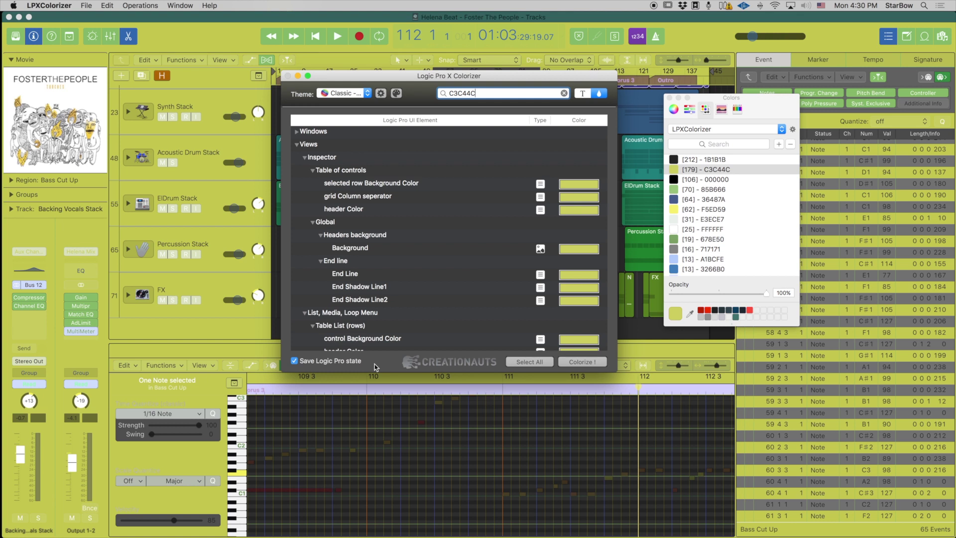
Step: Select the Inspector group, then select every C3C44C element in the results list
{"action": "left_click", "coordinate": [575, 361]}
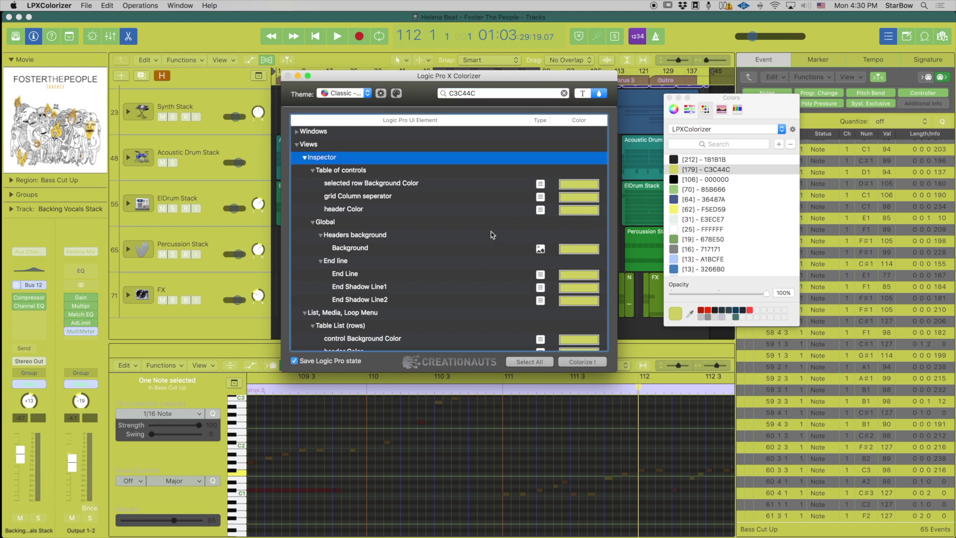
{"action": "left_click", "coordinate": [529, 362]}
{"action": "scroll", "coordinate": [500, 164], "scroll_direction": "down", "scroll_amount": 10}
{"action": "scroll", "coordinate": [506, 165], "scroll_direction": "up", "scroll_amount": 15}
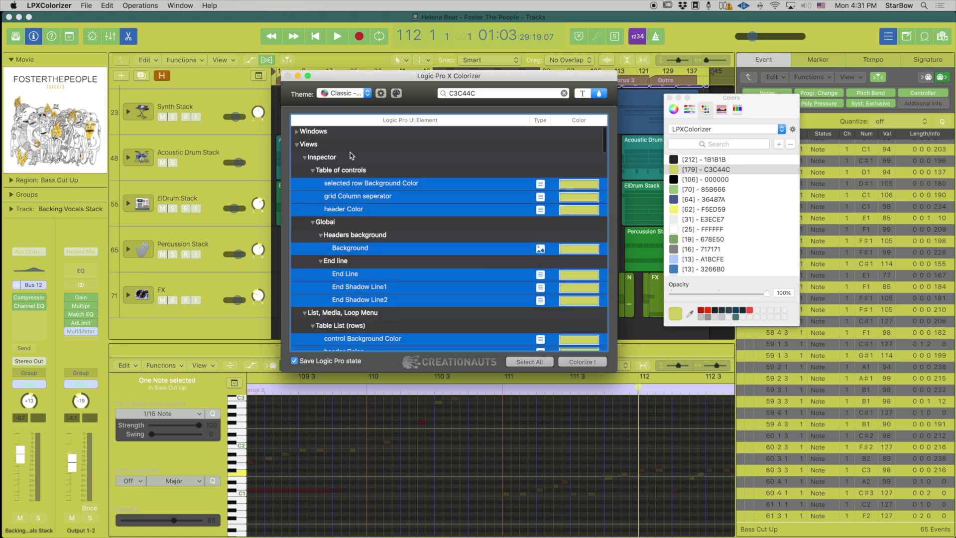
Step: Collapse Views and expand Global, then collapse Menus to reveal the Buttons and List Area rows
{"action": "left_click", "coordinate": [298, 145]}
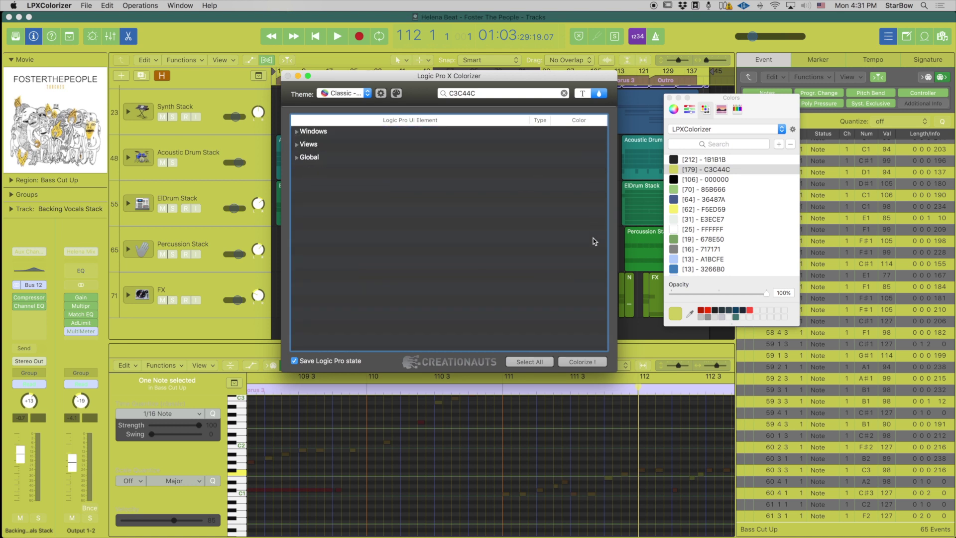
{"action": "left_click", "coordinate": [529, 362]}
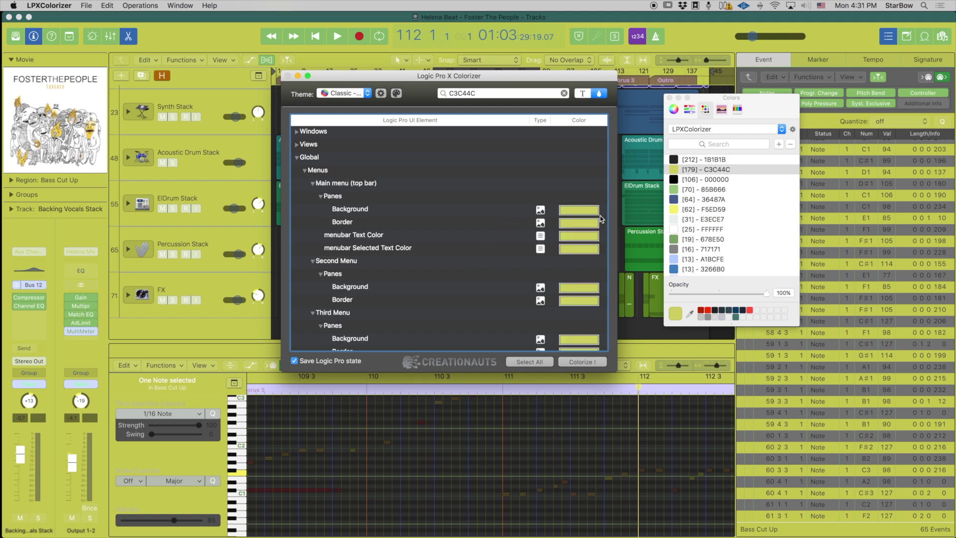
{"action": "left_click", "coordinate": [582, 210]}
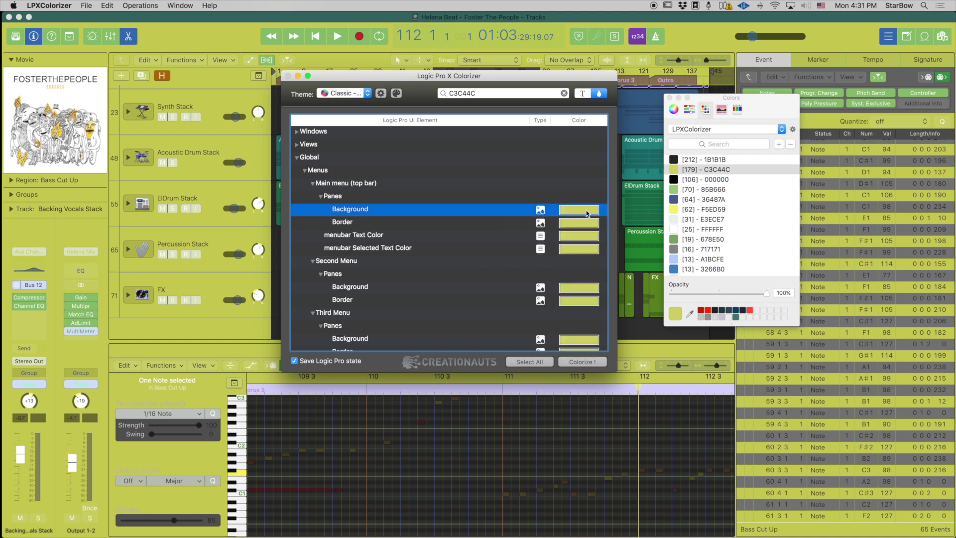
{"action": "left_click", "coordinate": [580, 225]}
{"action": "left_click", "coordinate": [305, 170]}
{"action": "left_click", "coordinate": [319, 183]}
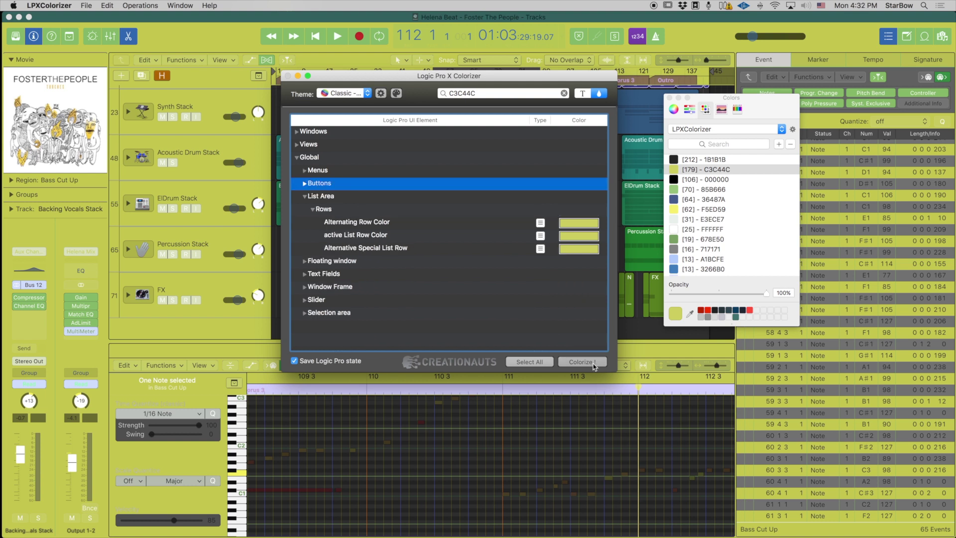